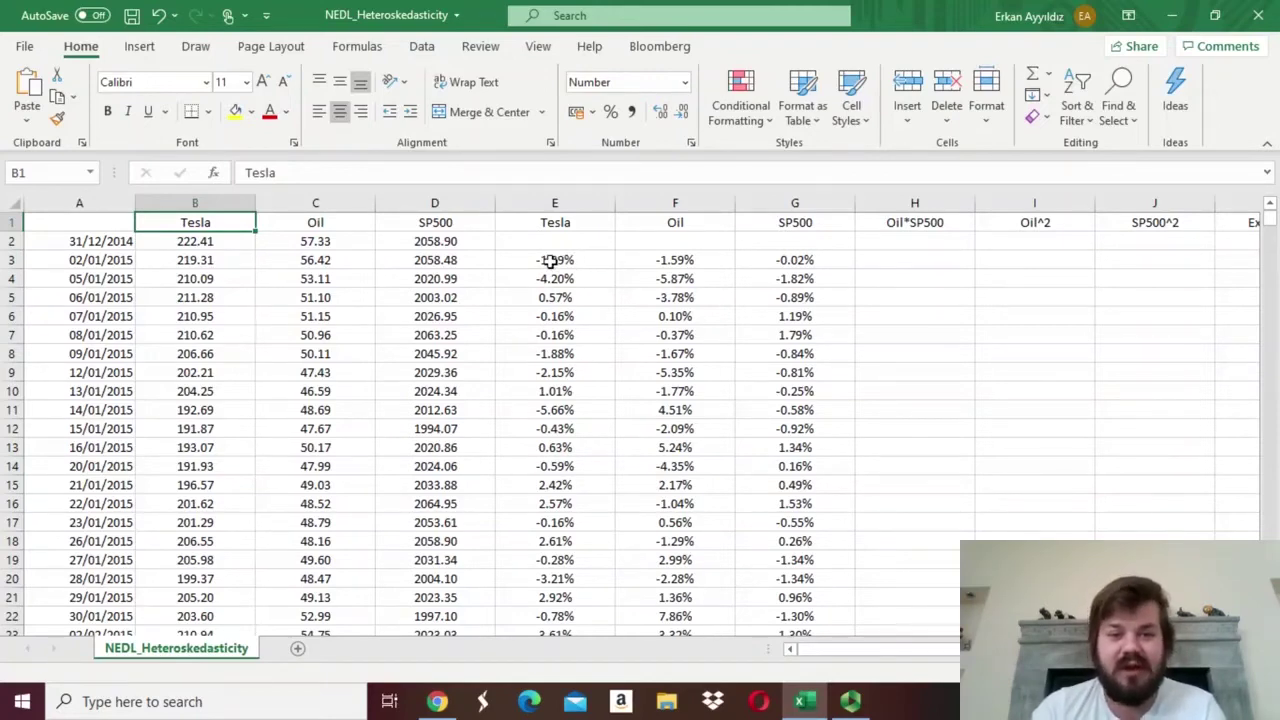
- Review the full Tesla, Oil and SP500 daily return series in columns E to G
left_click(551, 261)
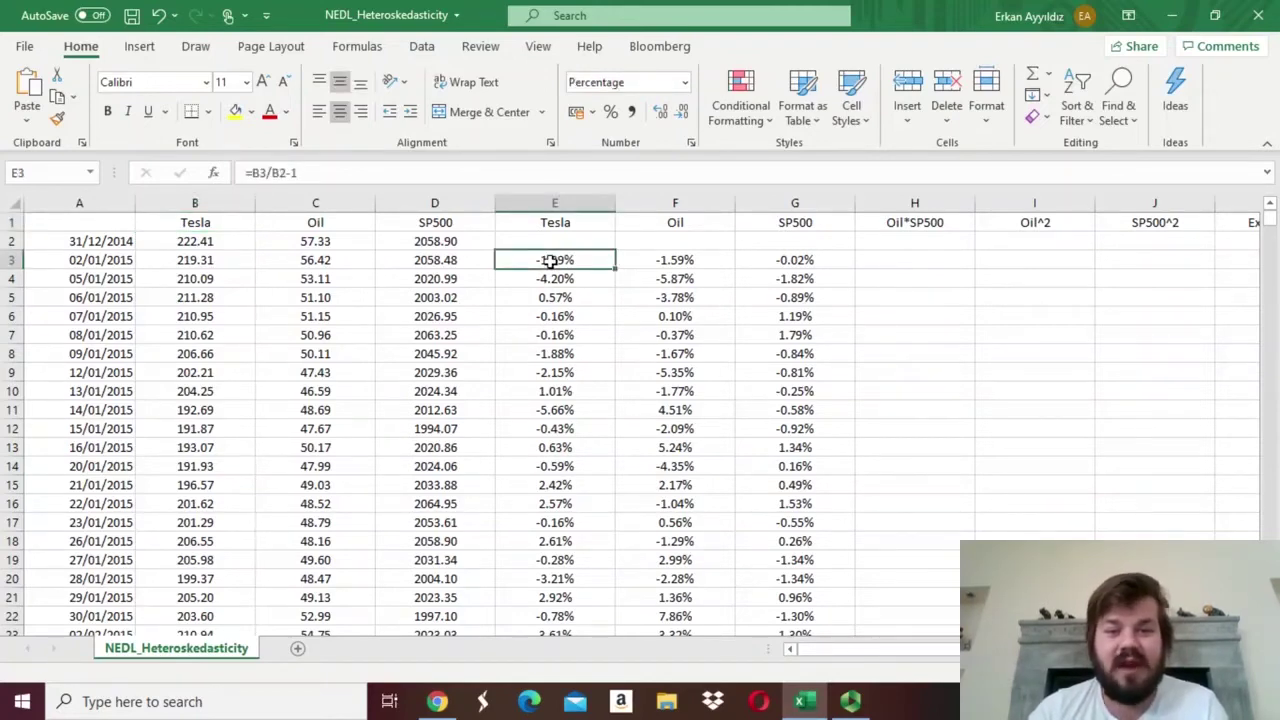
key("ctrl+shift+Down")
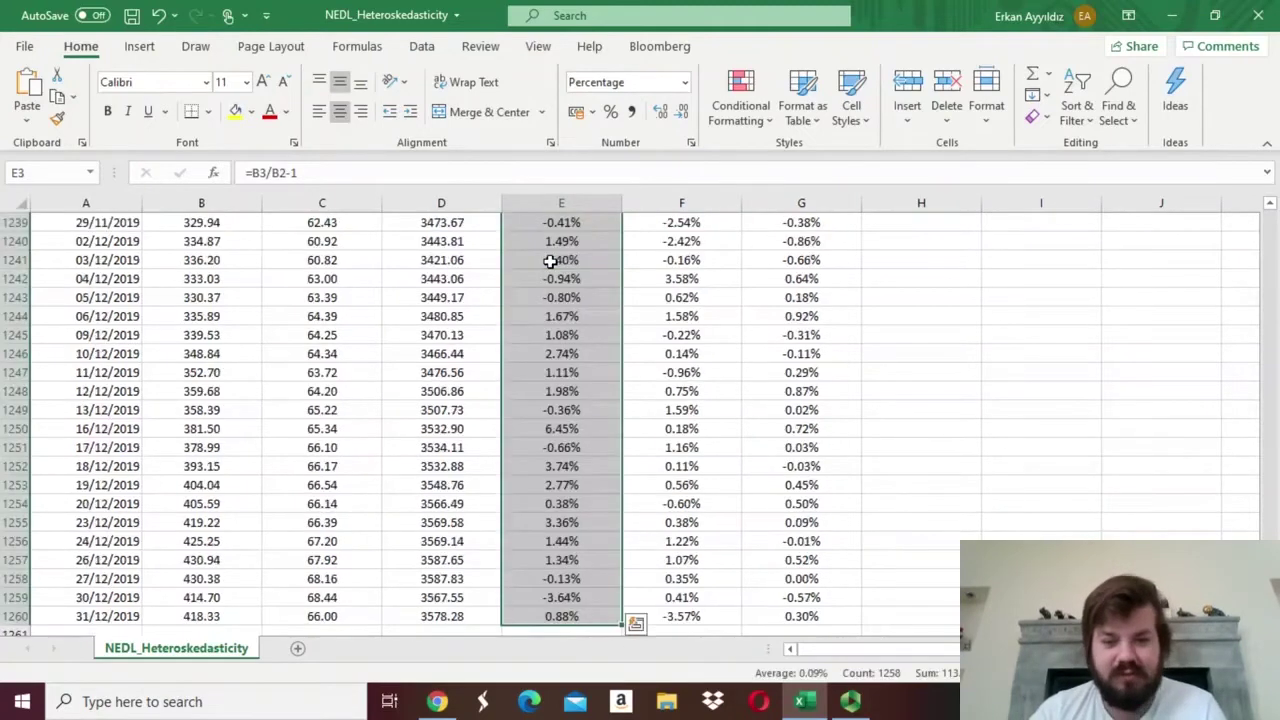
key("ctrl+Up")
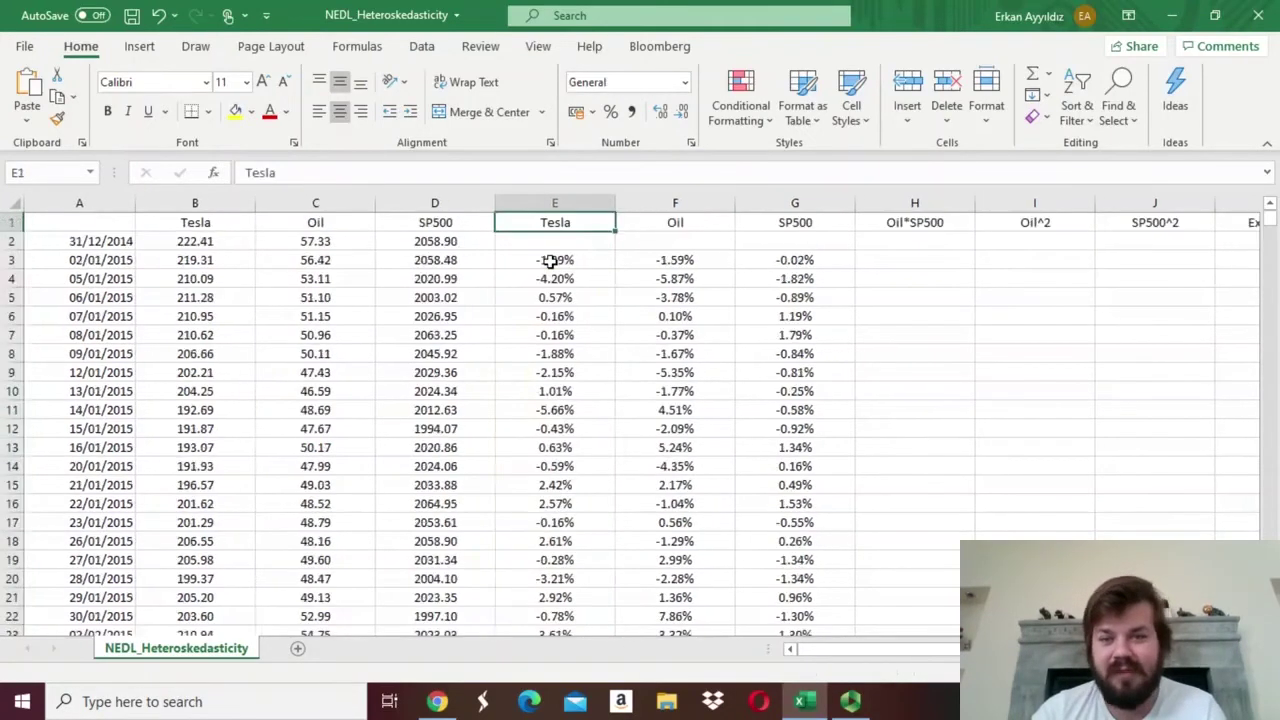
left_click(663, 262)
key("ctrl+shift+Down")
key("ctrl+Up")
key("Right")
key("Down")
key("Down")
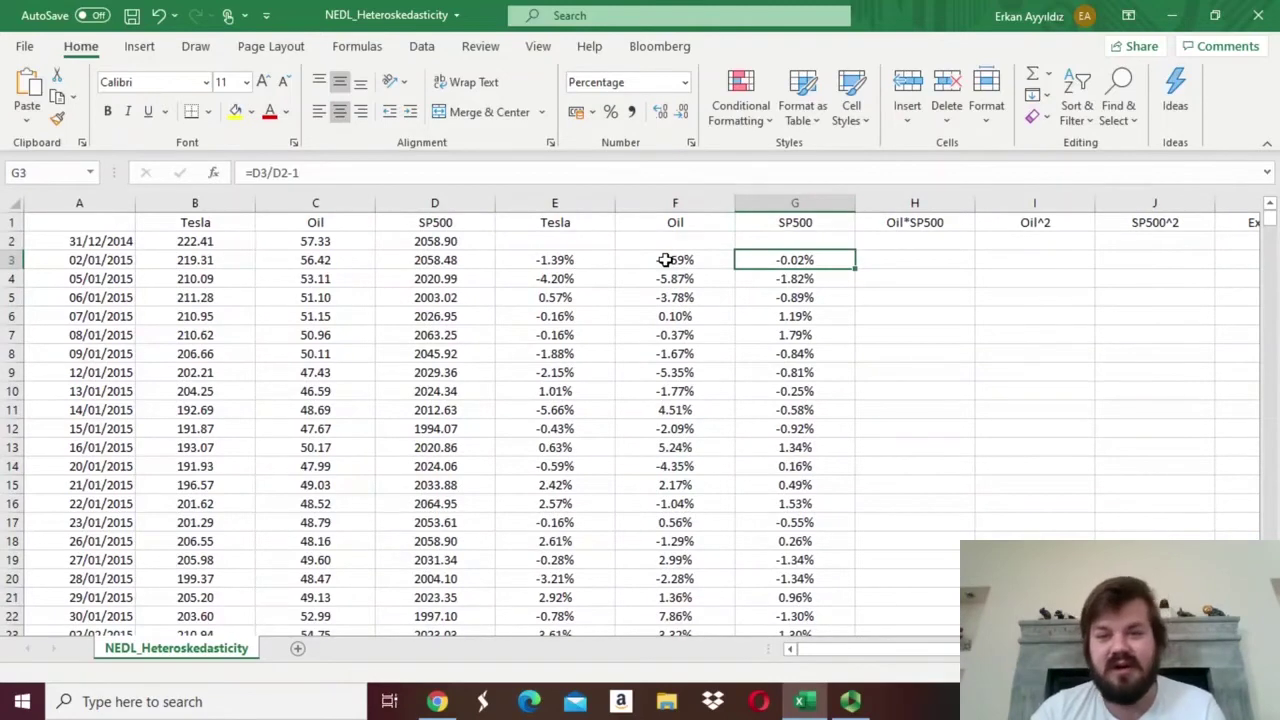
key("ctrl+shift+Down")
key("ctrl+Up")
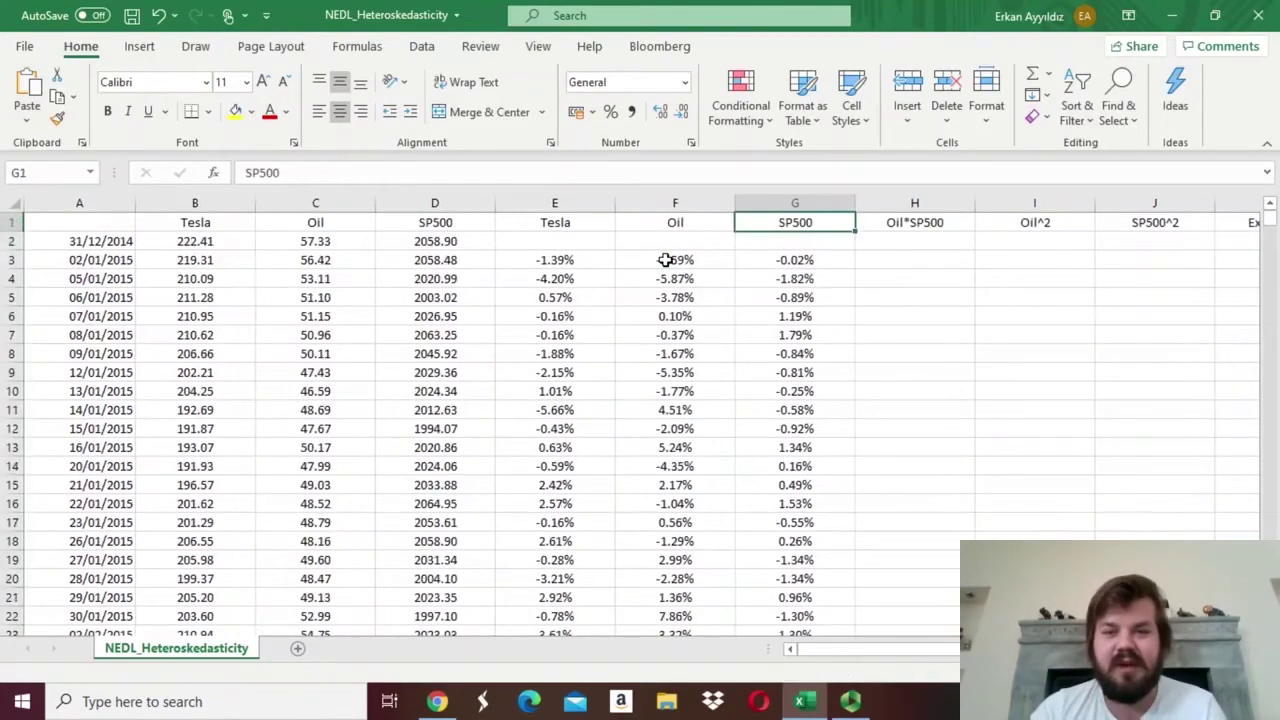
- Begin a LINEST formula across E1263:G1267 in the OLS block, with the Tesla returns E3:E1260 as the known y values
left_click(538, 306)
key("ctrl+Down")
key("Down")
key("Down")
key("Down")
key("Down")
key("Down")
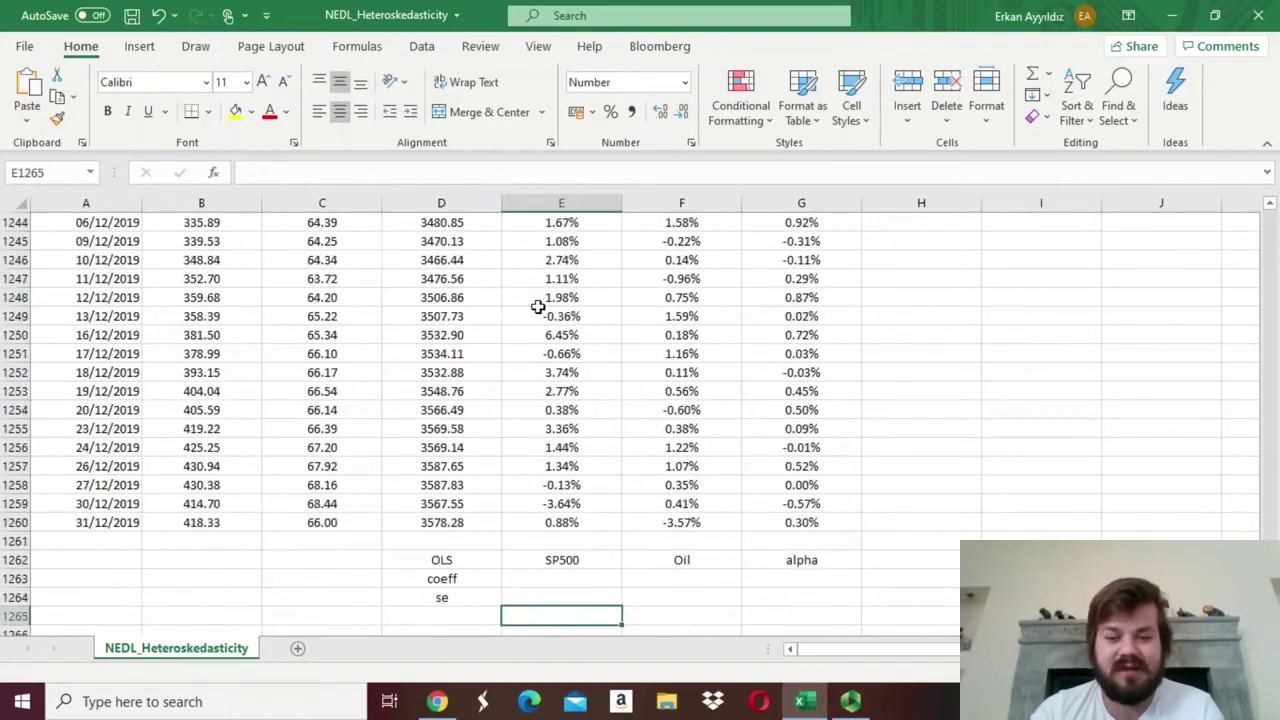
scroll(538, 306, "down", 1)
left_click_drag(557, 525, 780, 592)
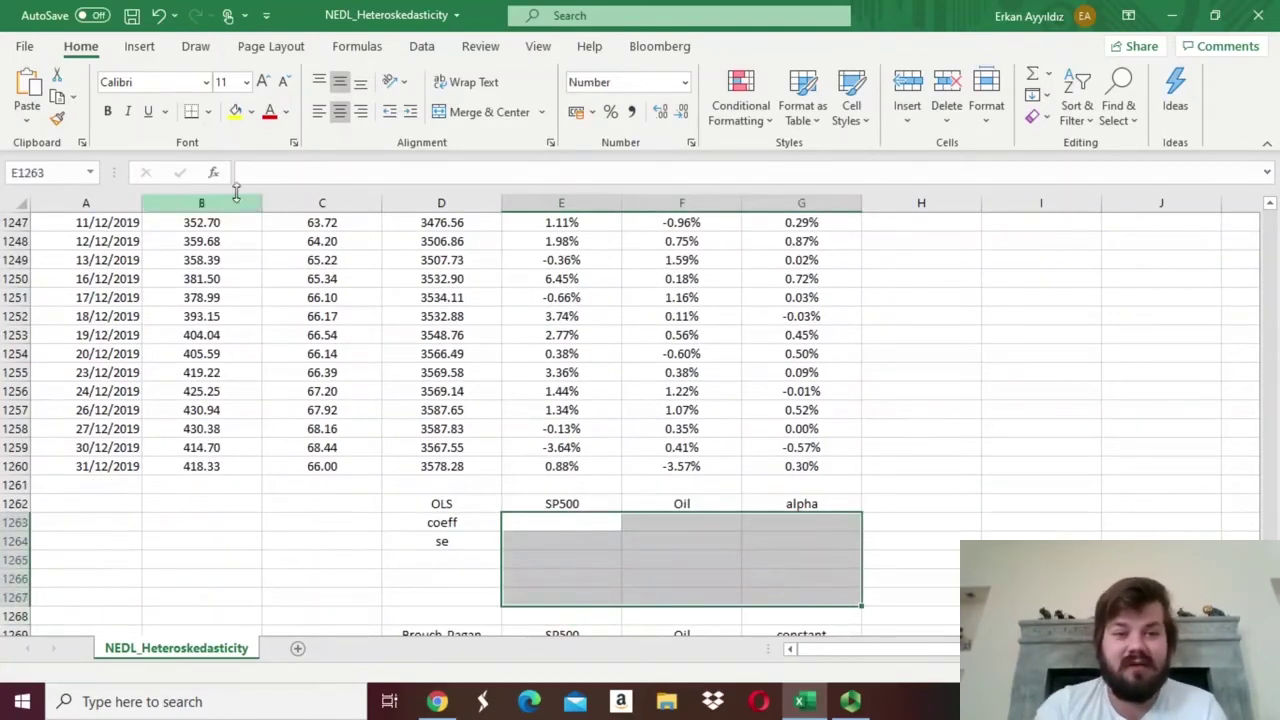
left_click(270, 180)
type("=LINEST(")
left_click(568, 457)
key("ctrl+shift+Up")
type(",")
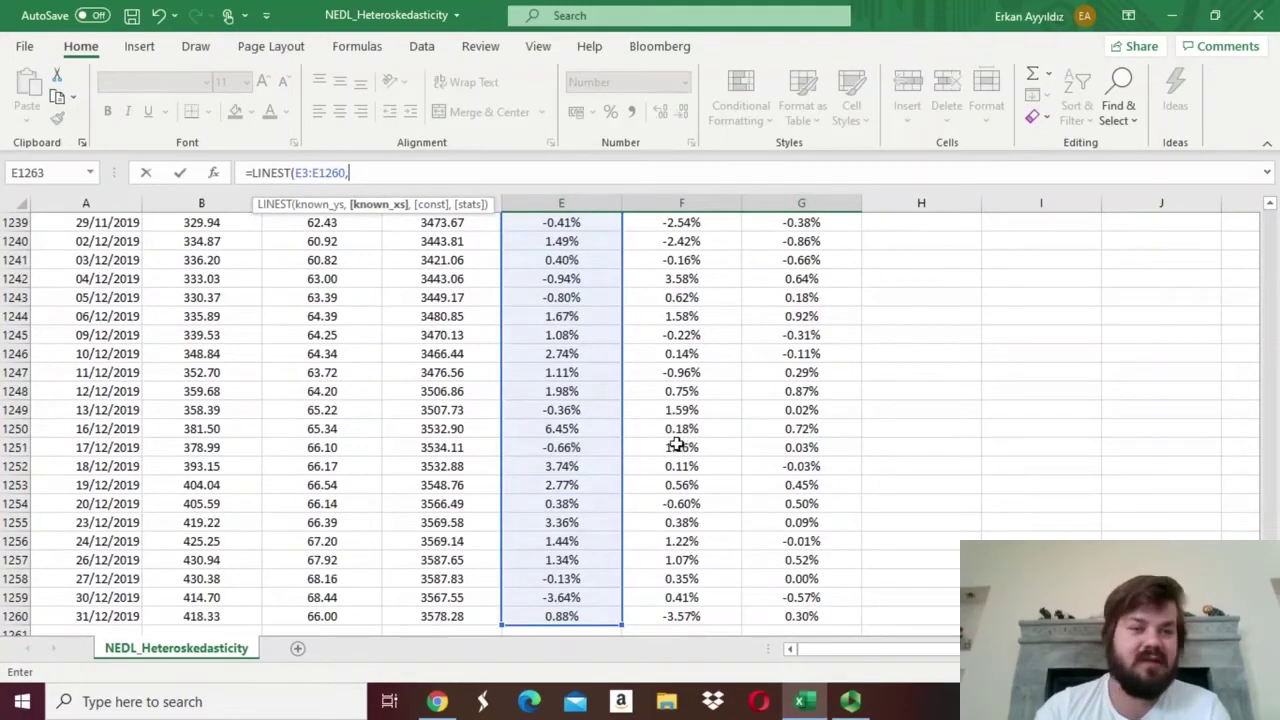
- Complete LINEST with the Oil and SP500 returns F3:G1260 as known x values, constant and stats set to 1, entered as an array formula
left_click(677, 445)
key("ctrl+Up")
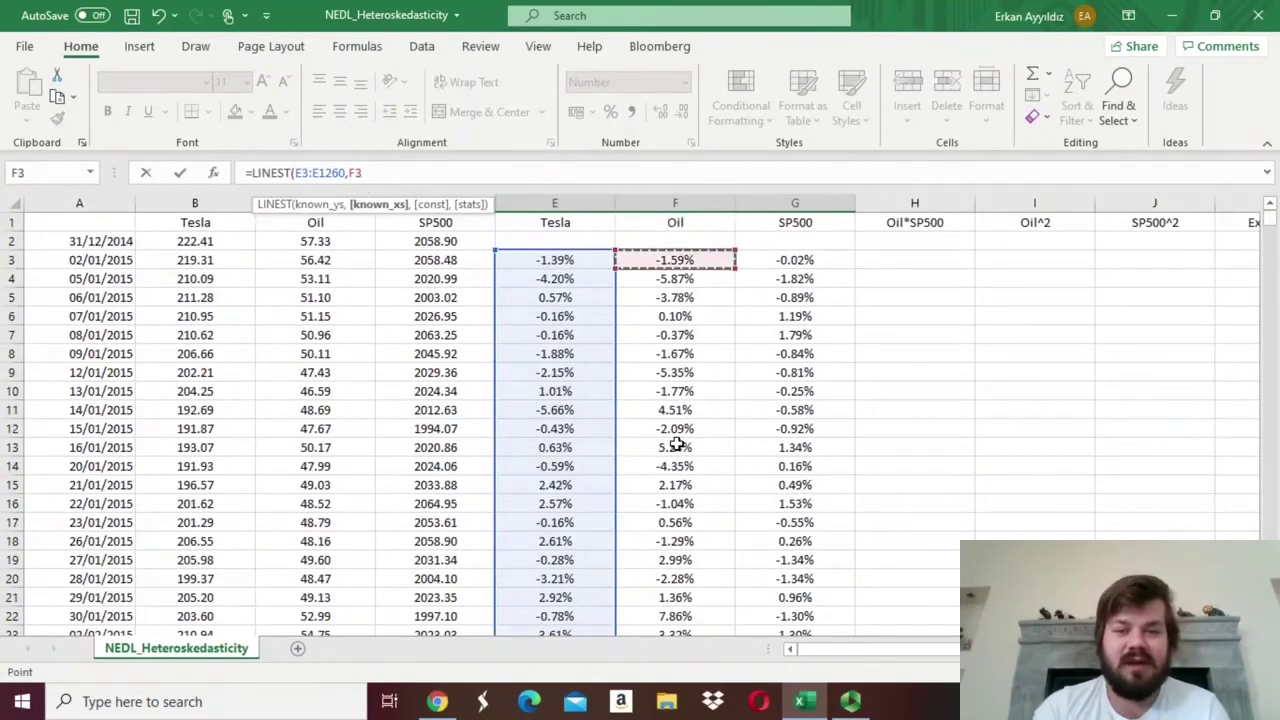
key("shift+Right")
key("ctrl+shift+Down")
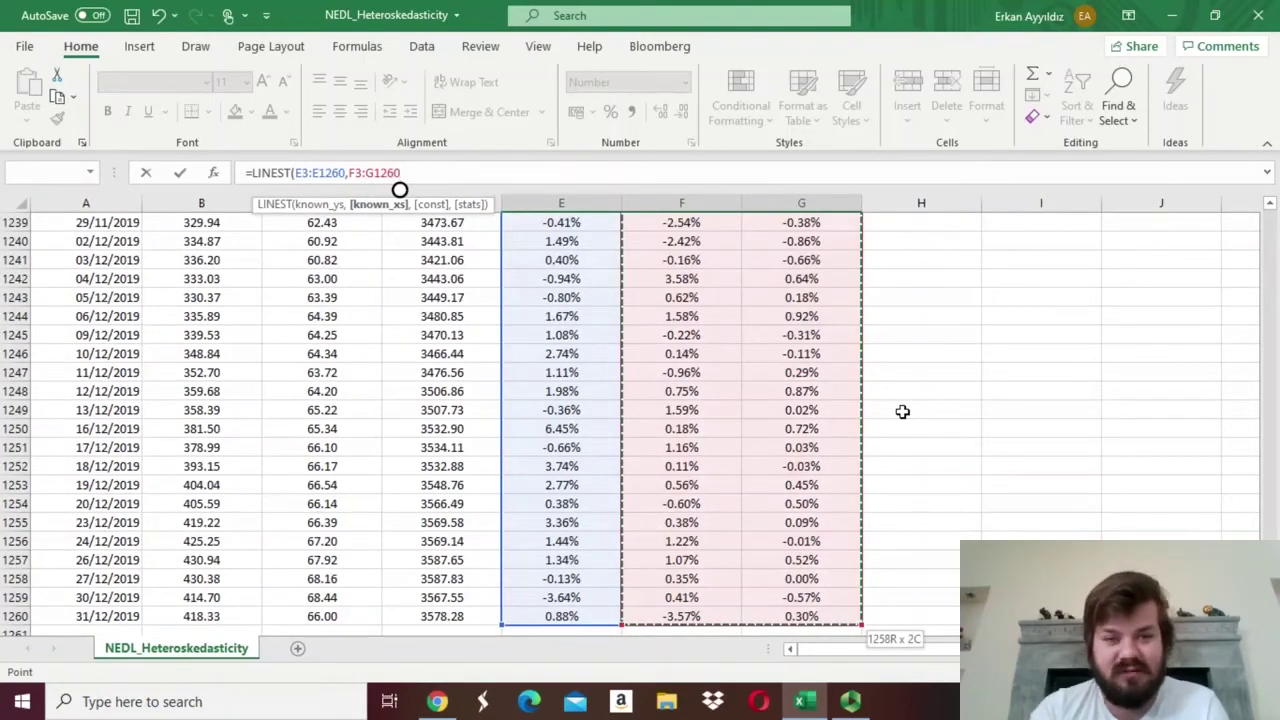
type(",")
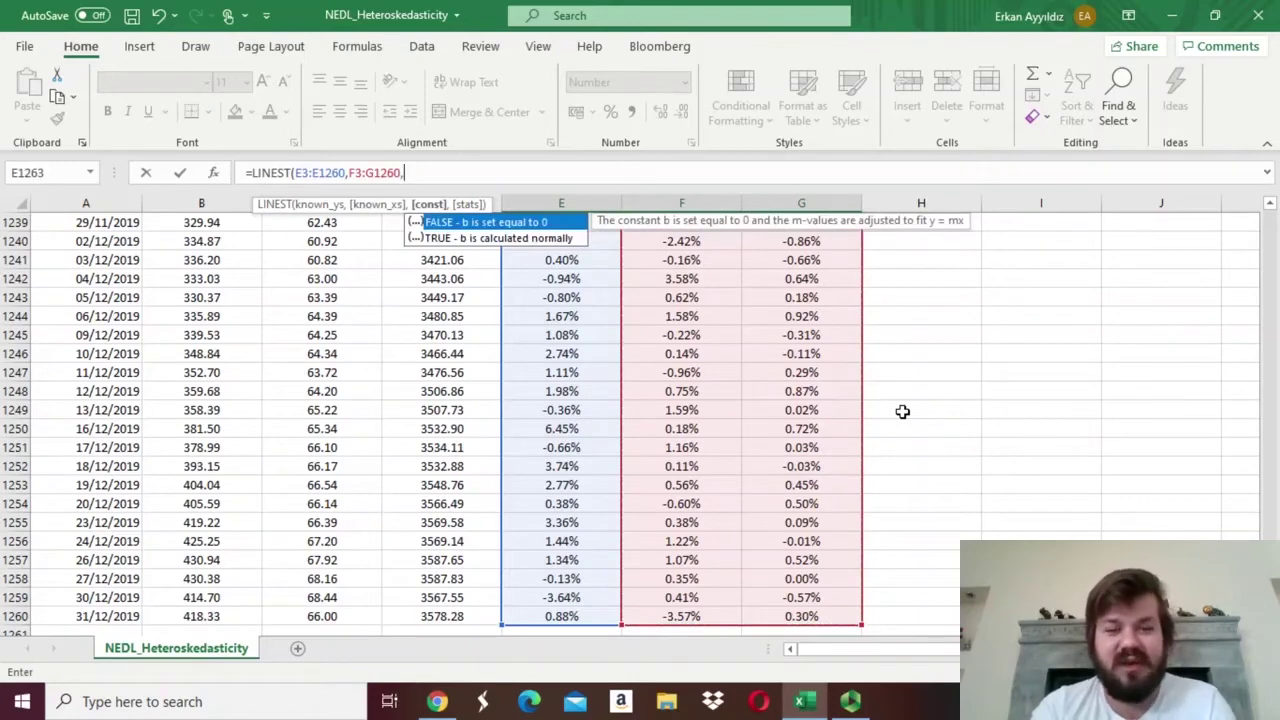
type("1")
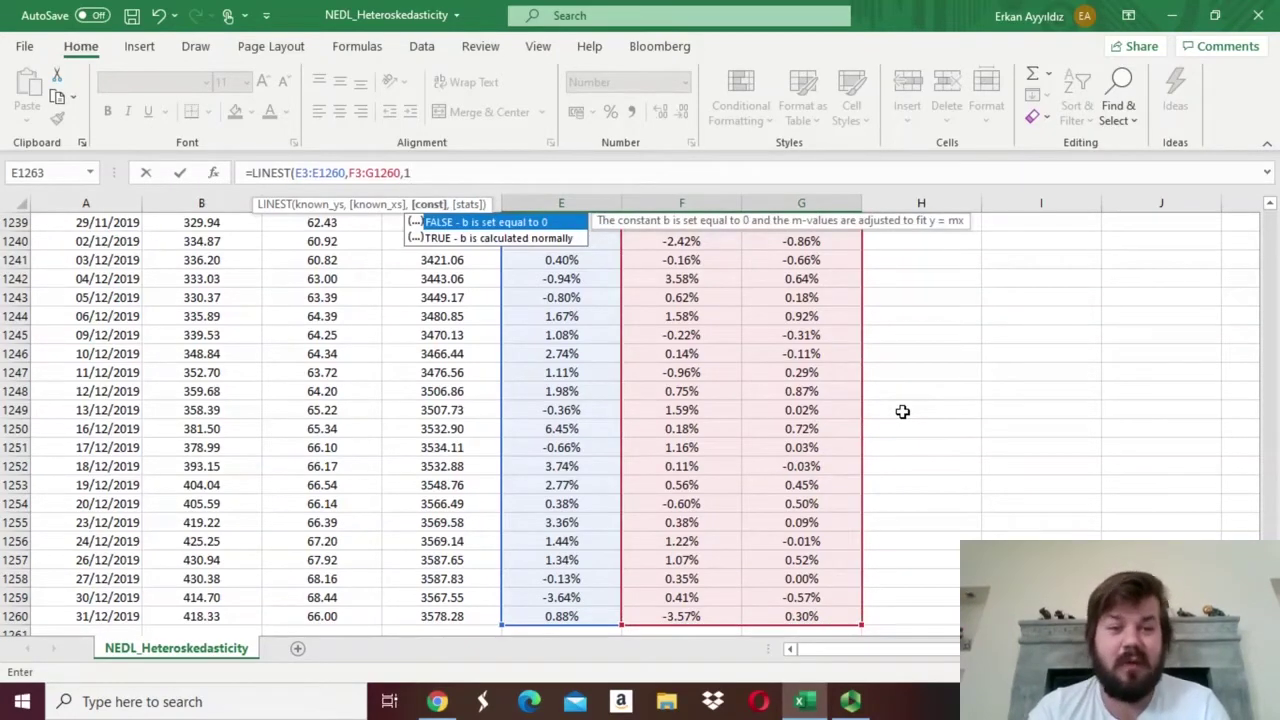
type(",")
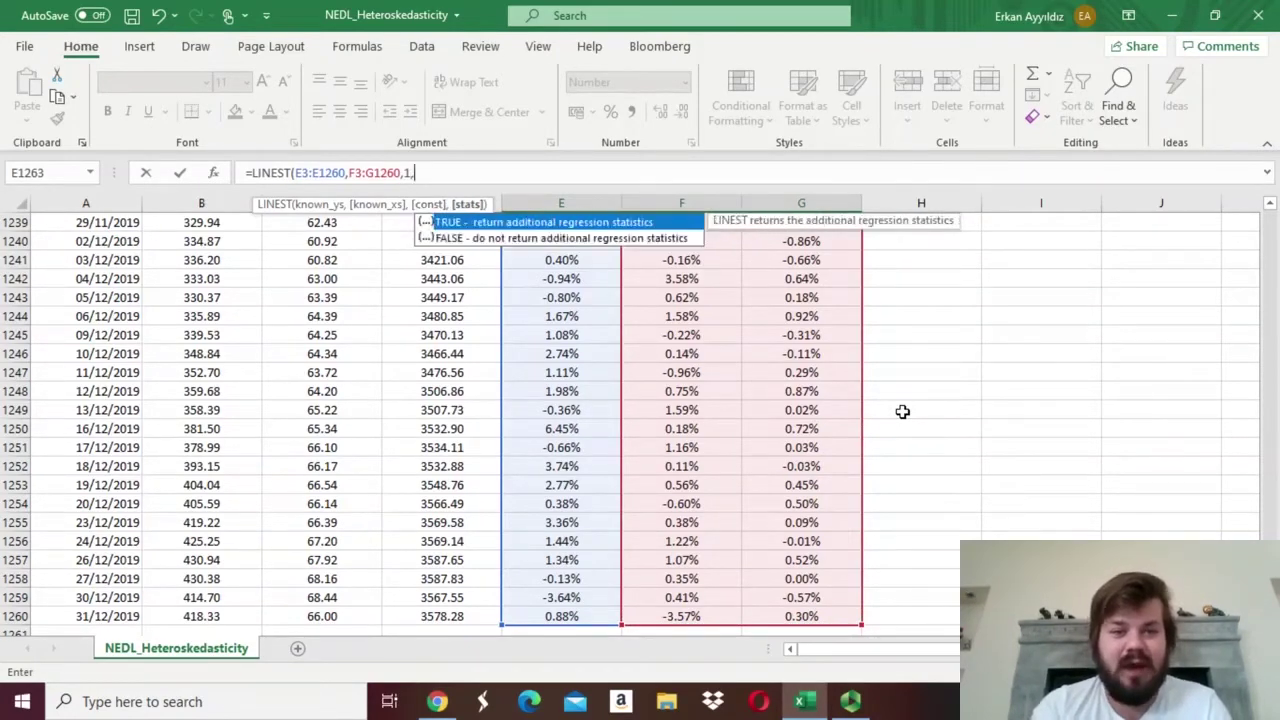
type("1")
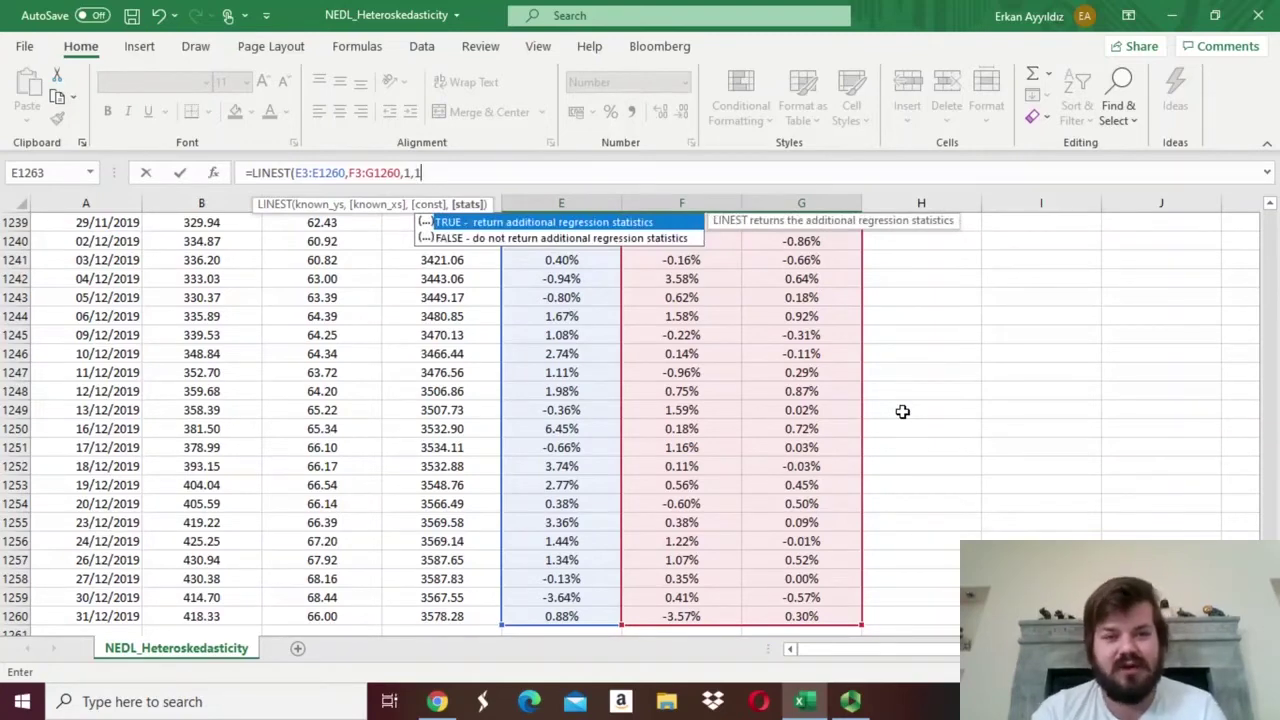
type(")")
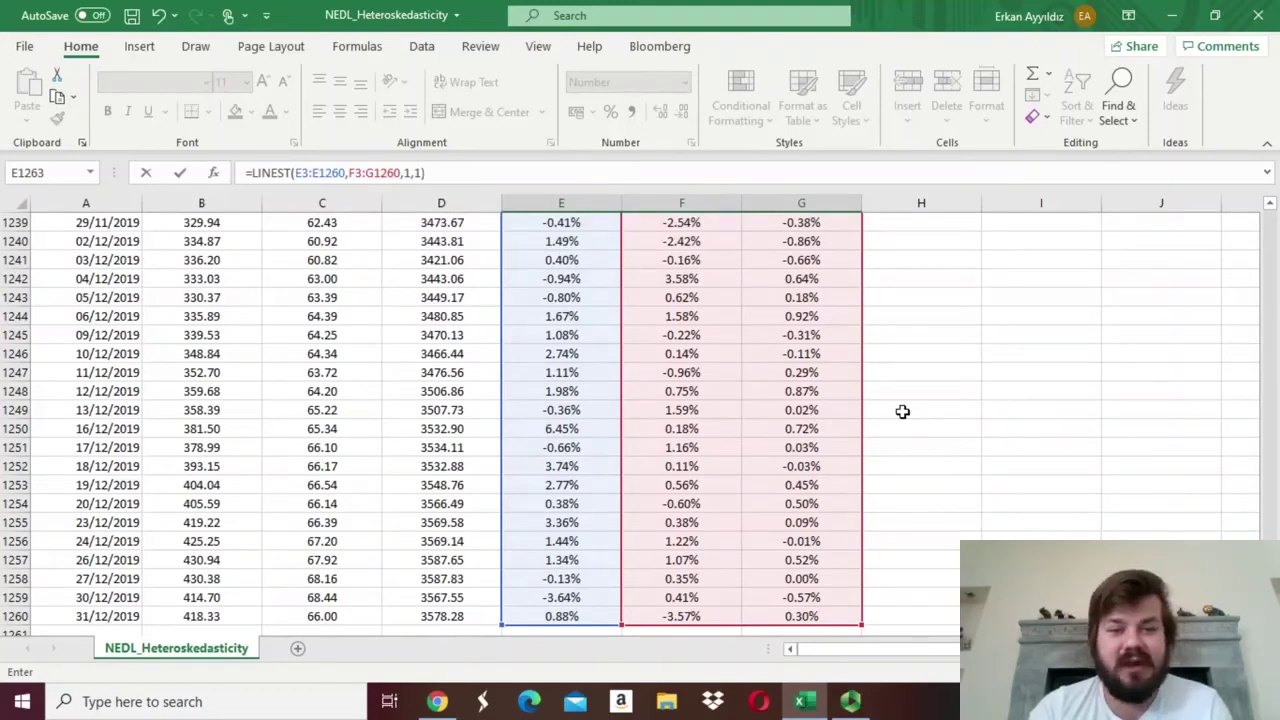
key("ctrl+shift+Return")
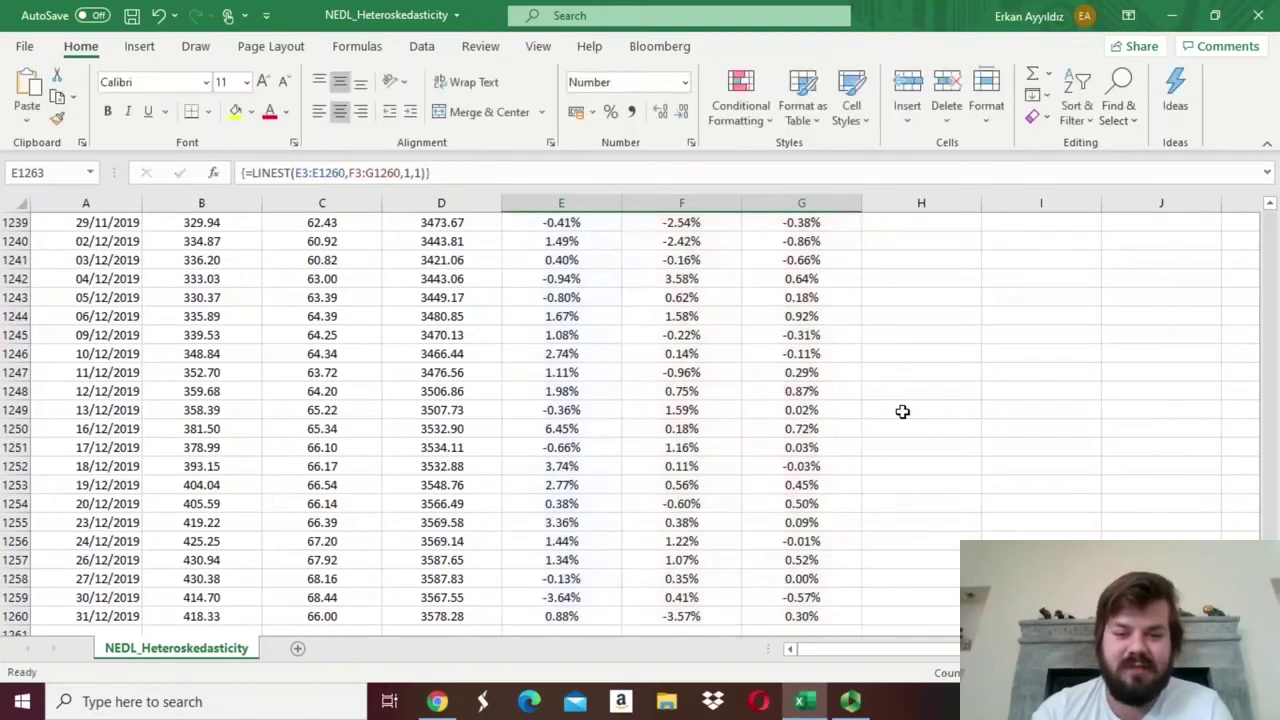
- Examine the OLS regression output, including the coefficients and standard errors for SP500, Oil and alpha
key("Down")
key("Down")
key("Down")
key("Down")
key("Down")
key("Up")
key("Up")
key("Up")
key("Up")
key("Up")
key("Up")
key("Up")
key("Up")
key("Up")
key("Up")
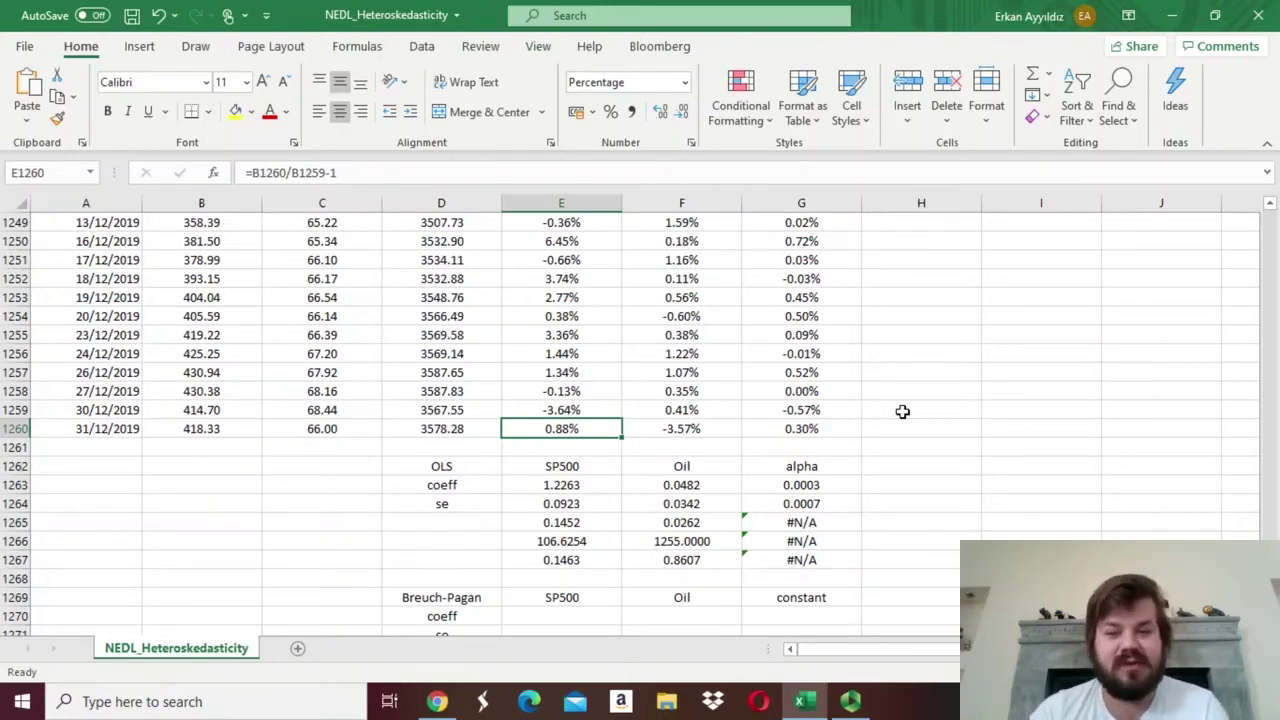
- Start the Expected return formula in K3 with the row-locked OLS alpha coefficient, G$1263
key("Right")
key("Right")
key("Right")
key("Right")
key("ctrl+Up")
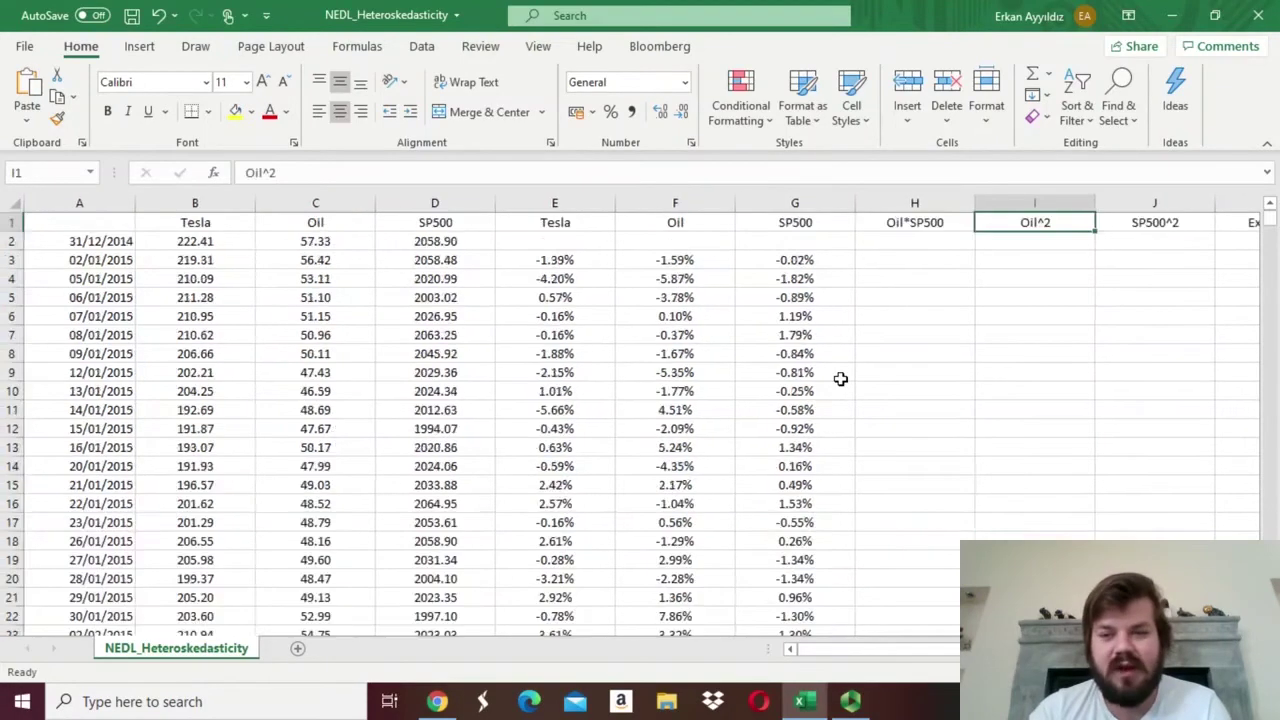
left_click_drag(1196, 216, 1120, 254)
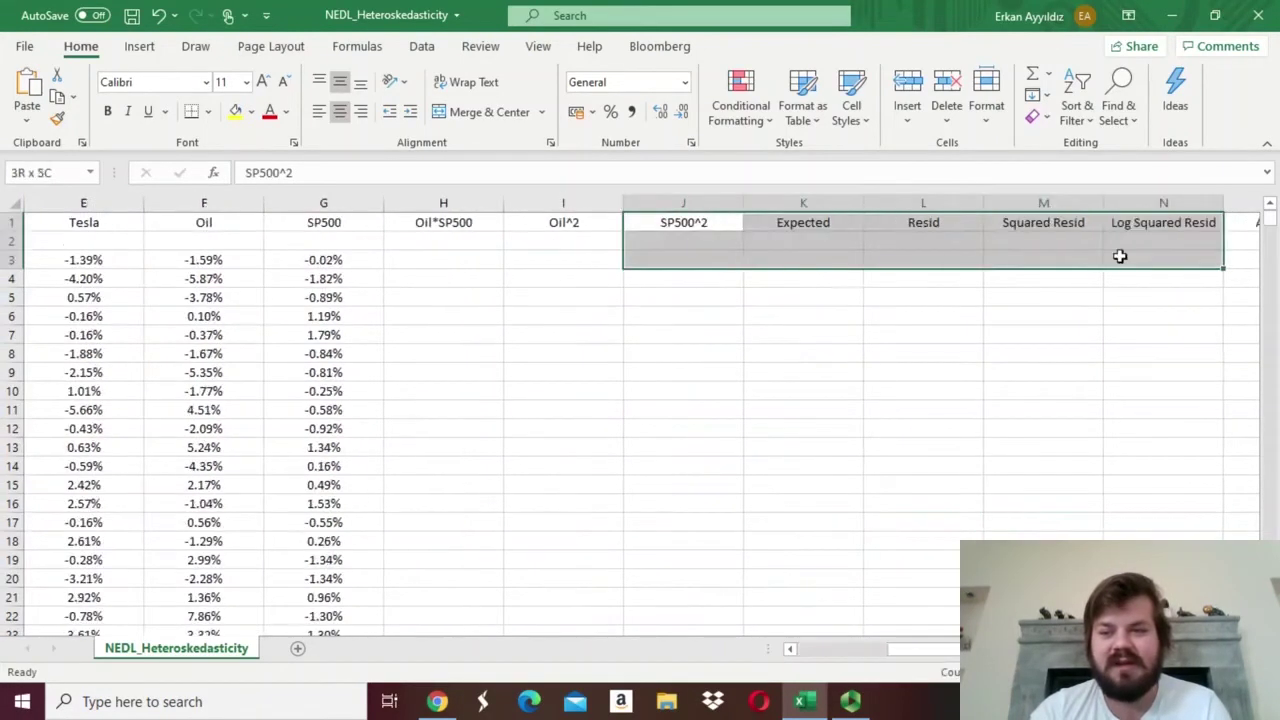
left_click(768, 256)
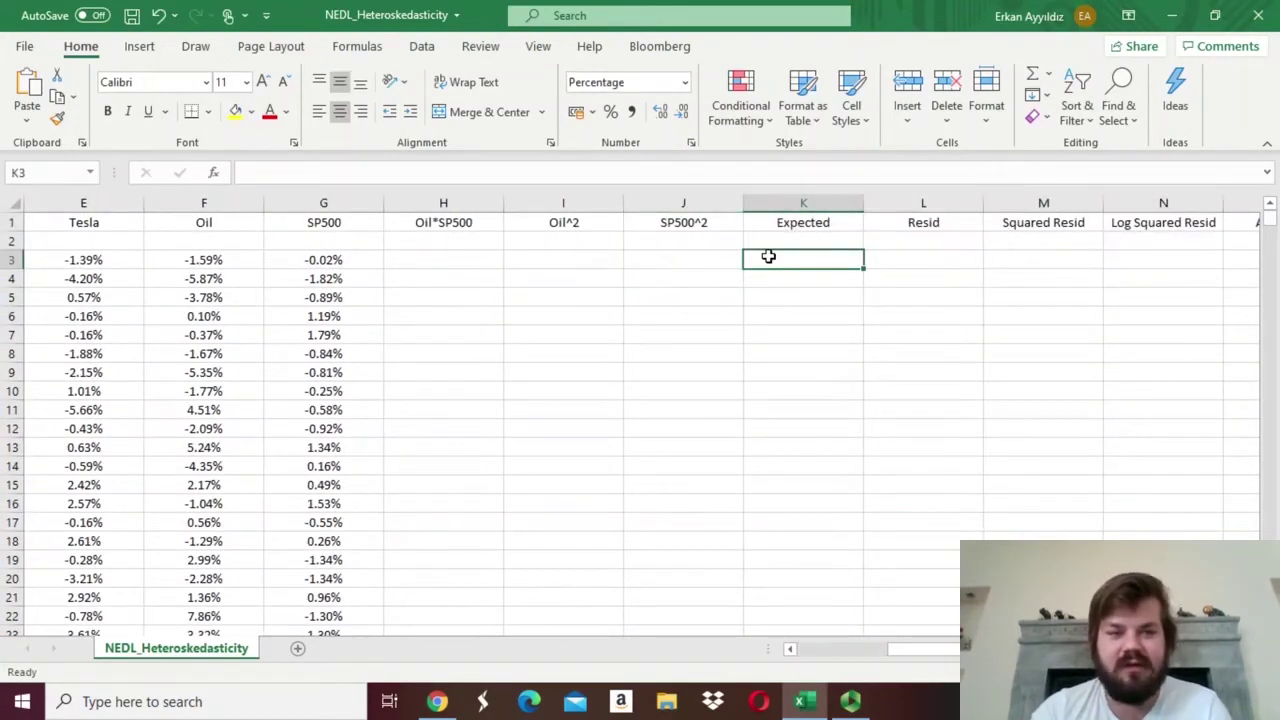
type("=")
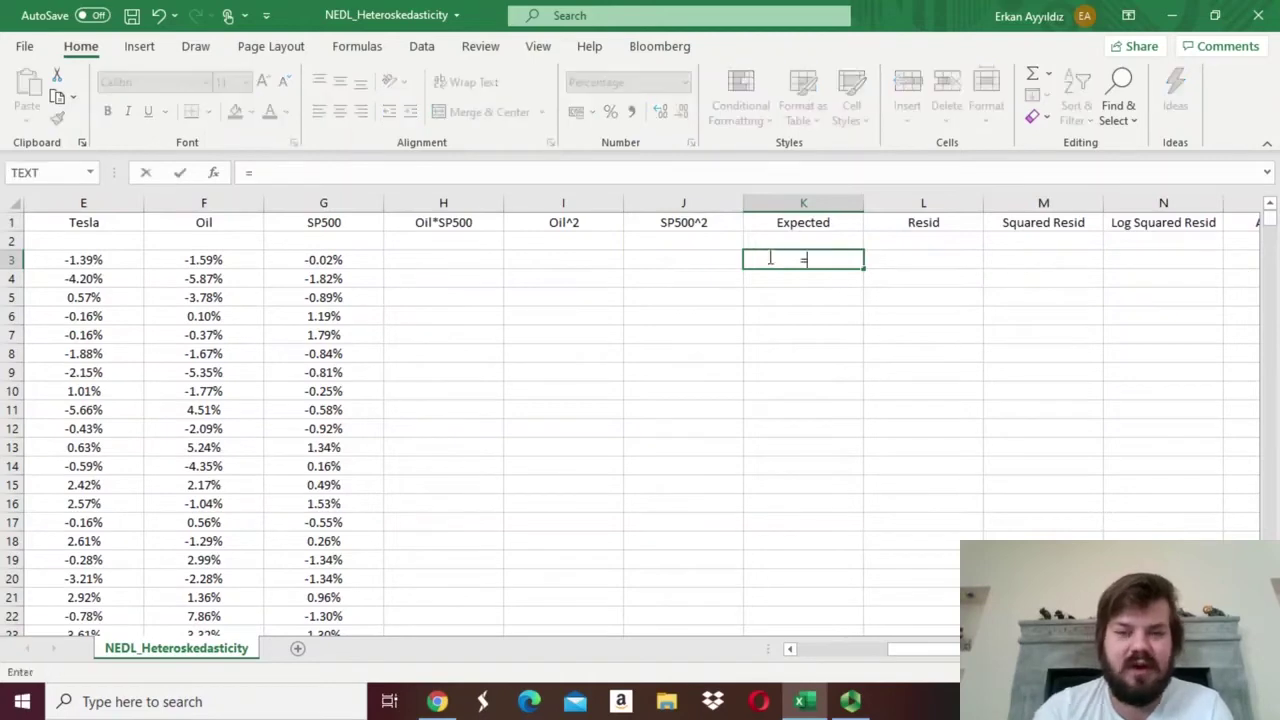
left_click(333, 314)
key("ctrl+Down")
key("Down")
key("Down")
key("Down")
left_click(266, 173)
key("F4")
key("F4")
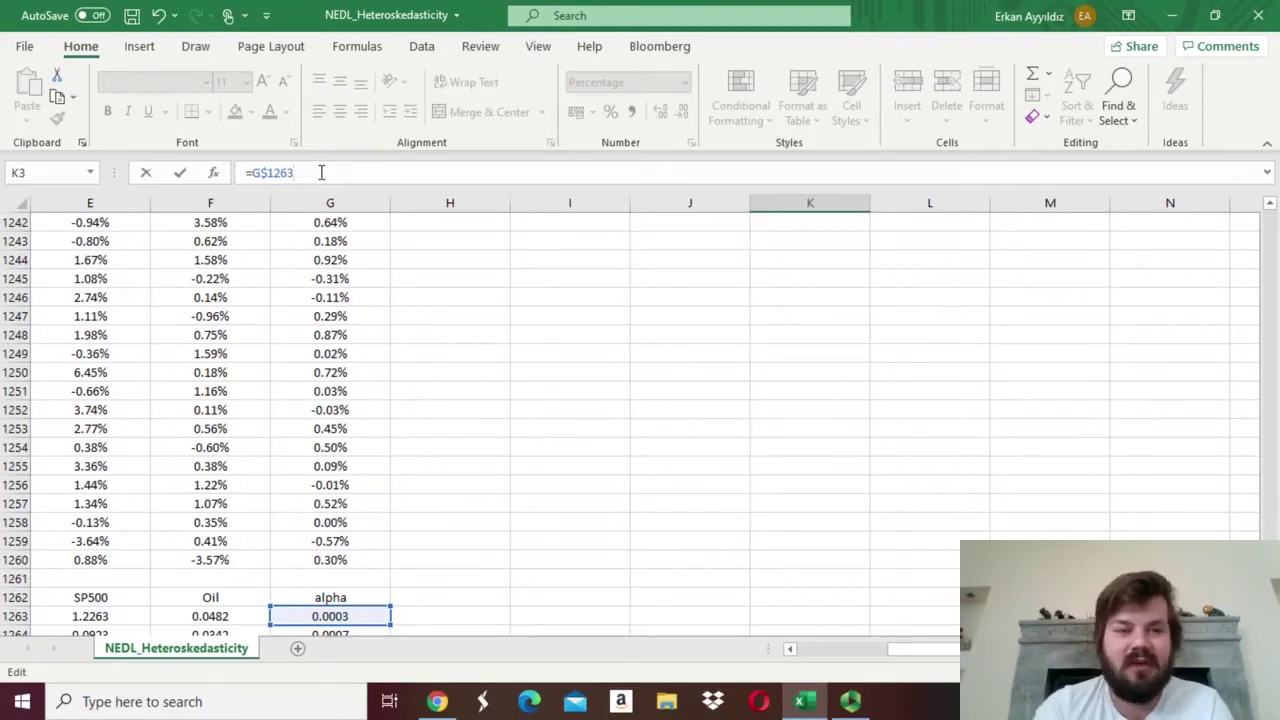
- Add the Oil term F$1263*F3 to the Expected formula in K3, locking the coefficient's row
type("+")
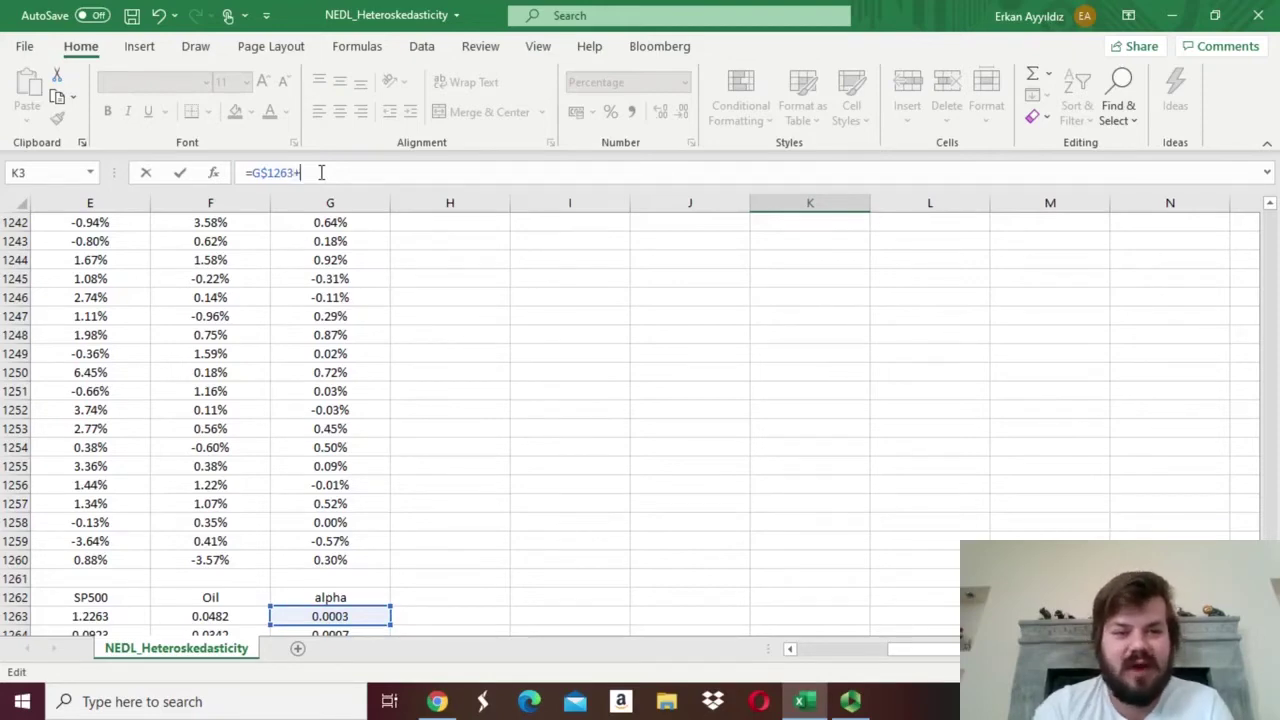
left_click(206, 614)
left_click(304, 172)
type("$1263")
left_click(362, 172)
type("*")
left_click(224, 290)
key("ctrl+Up")
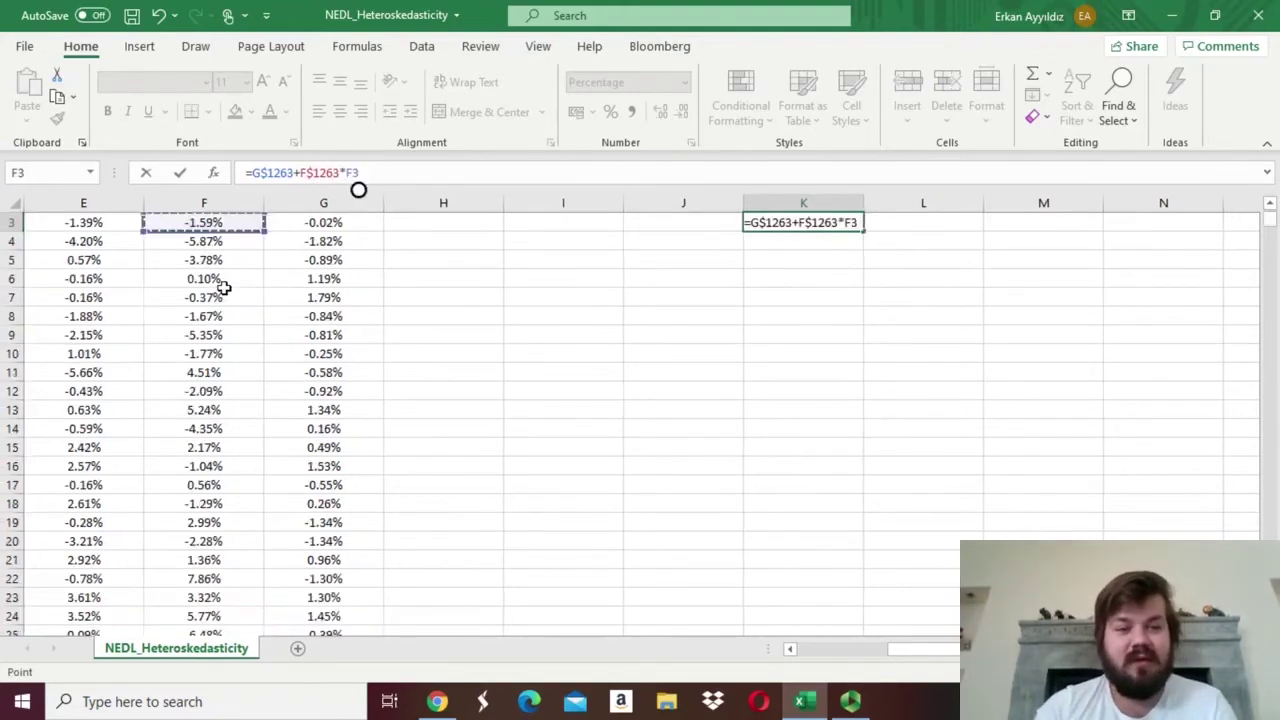
- Add the SP500 term E$1263*G3 to the Expected formula in K3 and enter the finished formula
type("+")
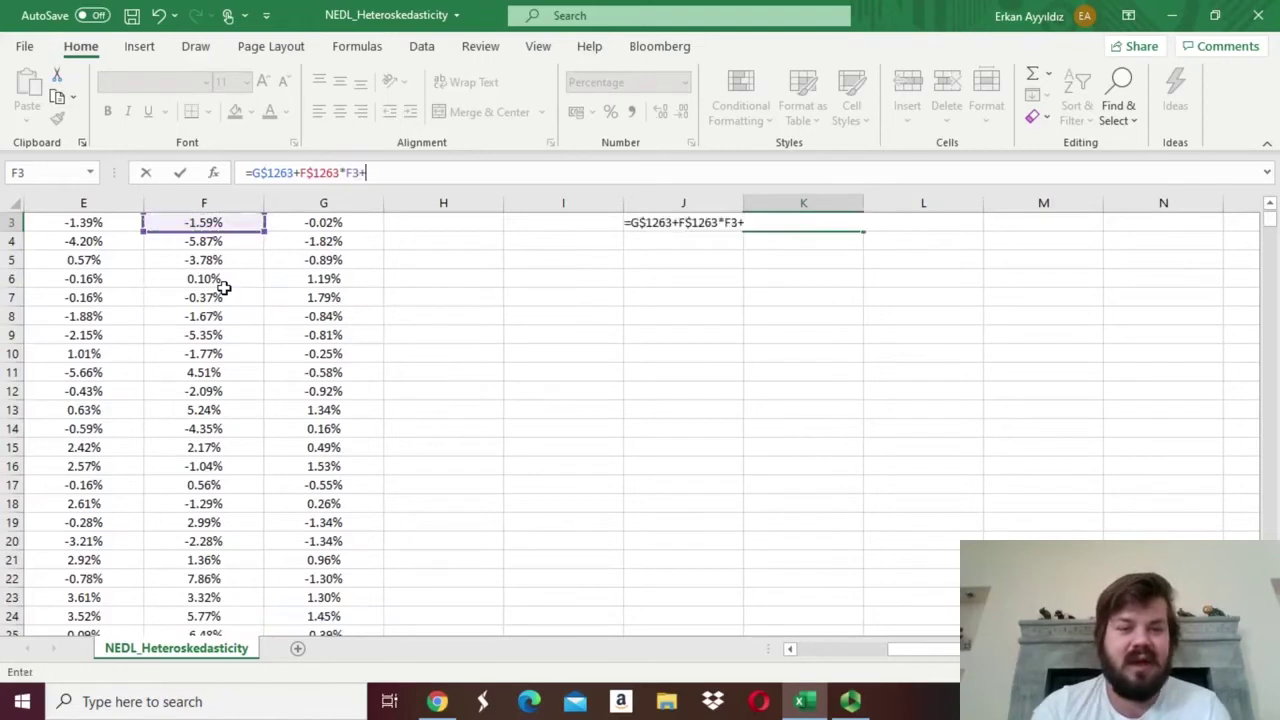
left_click(195, 297)
key("ctrl+Down")
key("ctrl+Down")
key("Down")
key("Left")
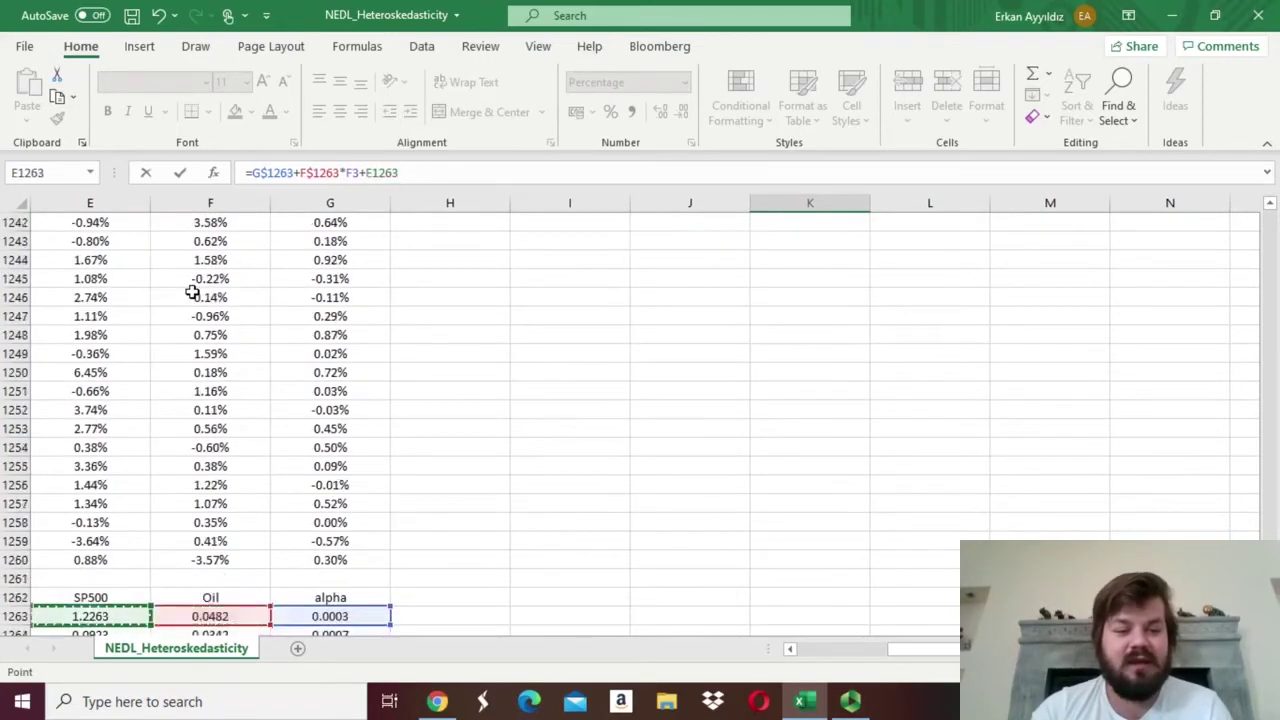
left_click(372, 172)
type("$1263")
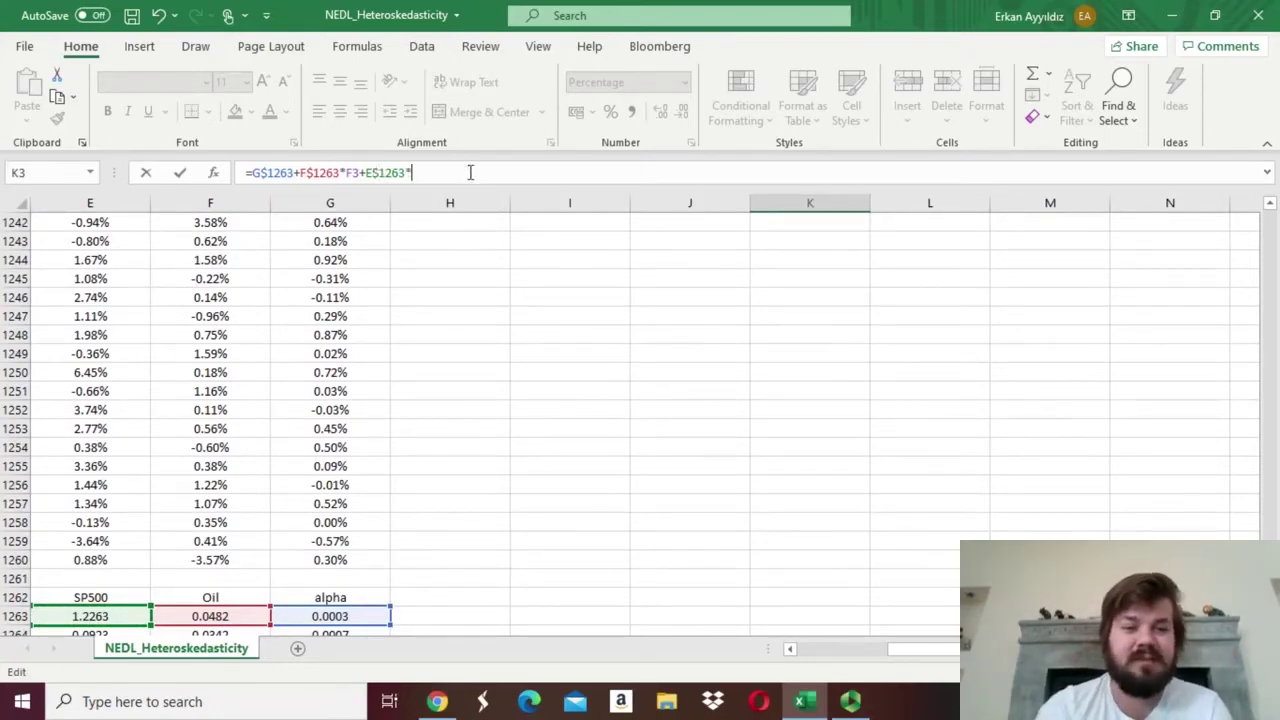
type("*")
left_click(121, 341)
key("ctrl+Up")
key("Up")
key("Up")
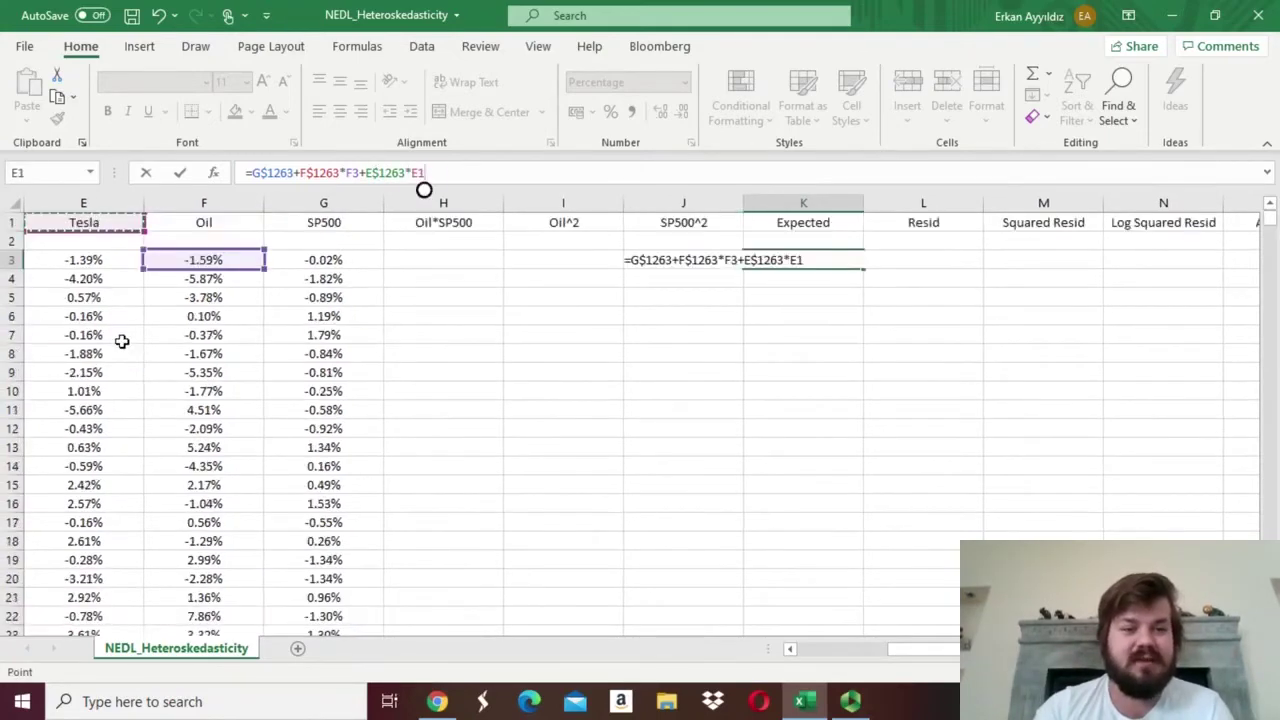
key("Down")
key("Down")
key("Right")
key("Right")
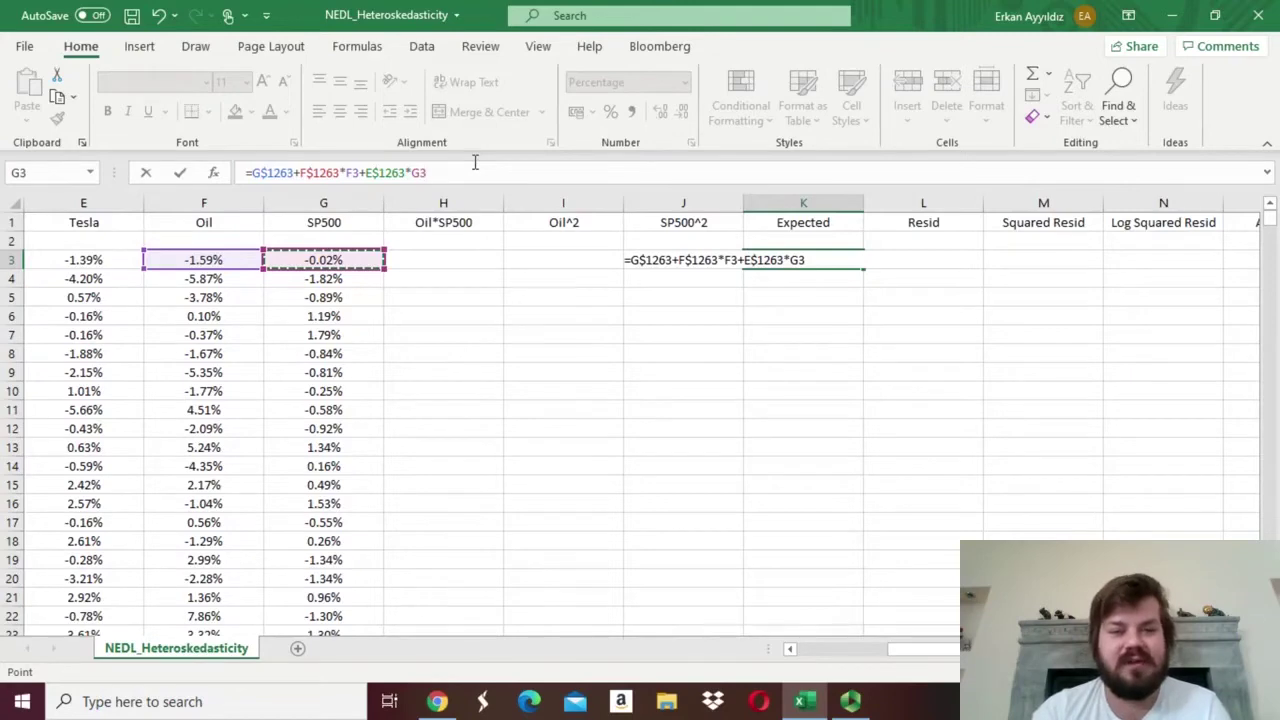
key("Return")
key("Up")
key("Left")
key("Left")
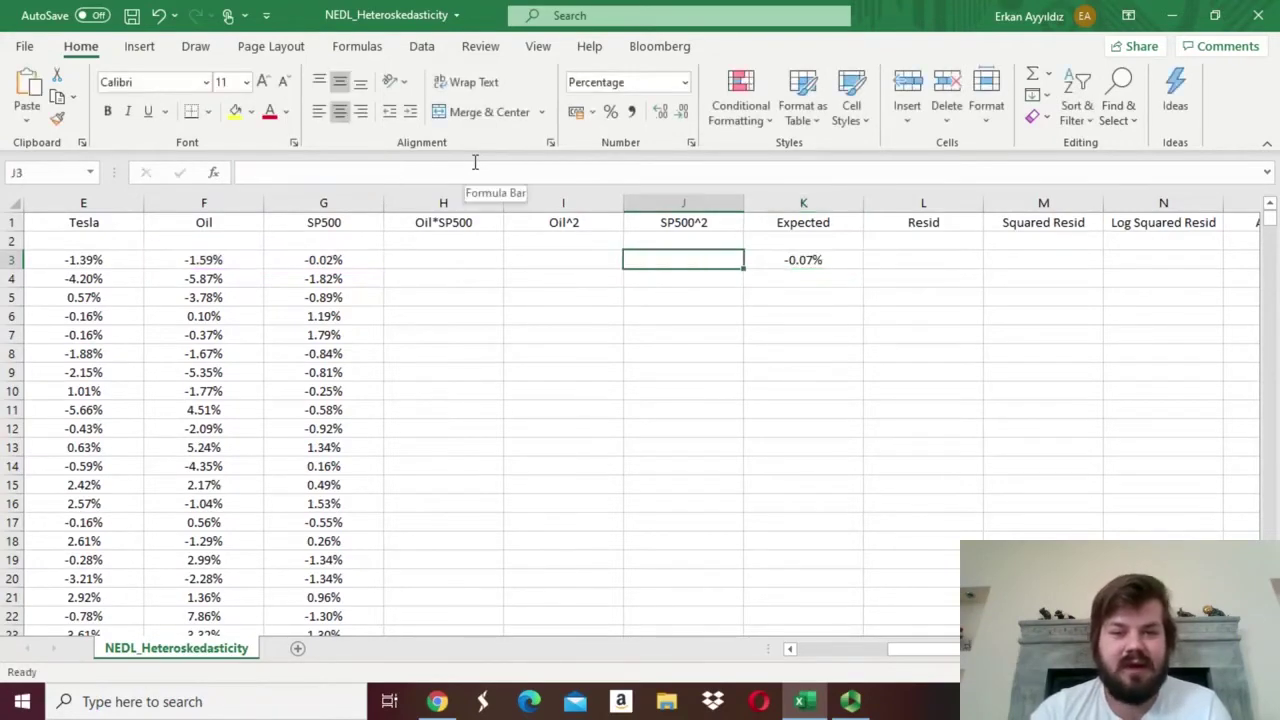
key("Left")
key("Left")
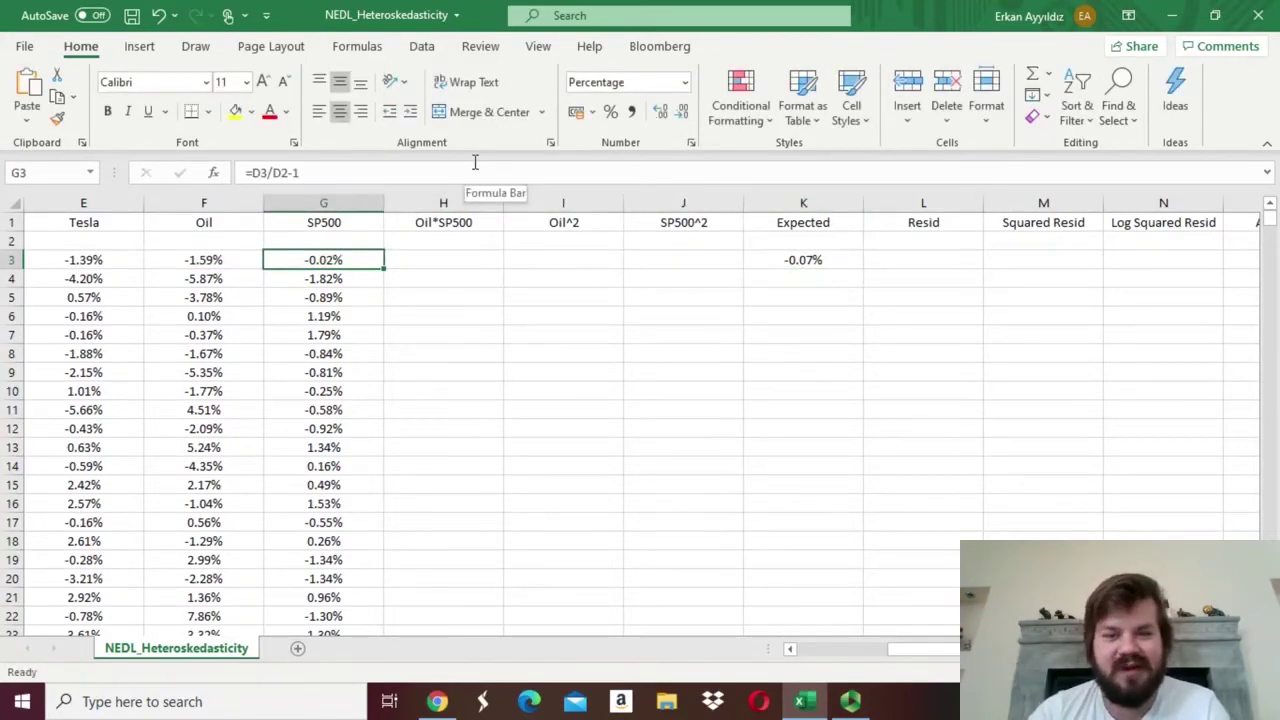
key("ctrl+Down")
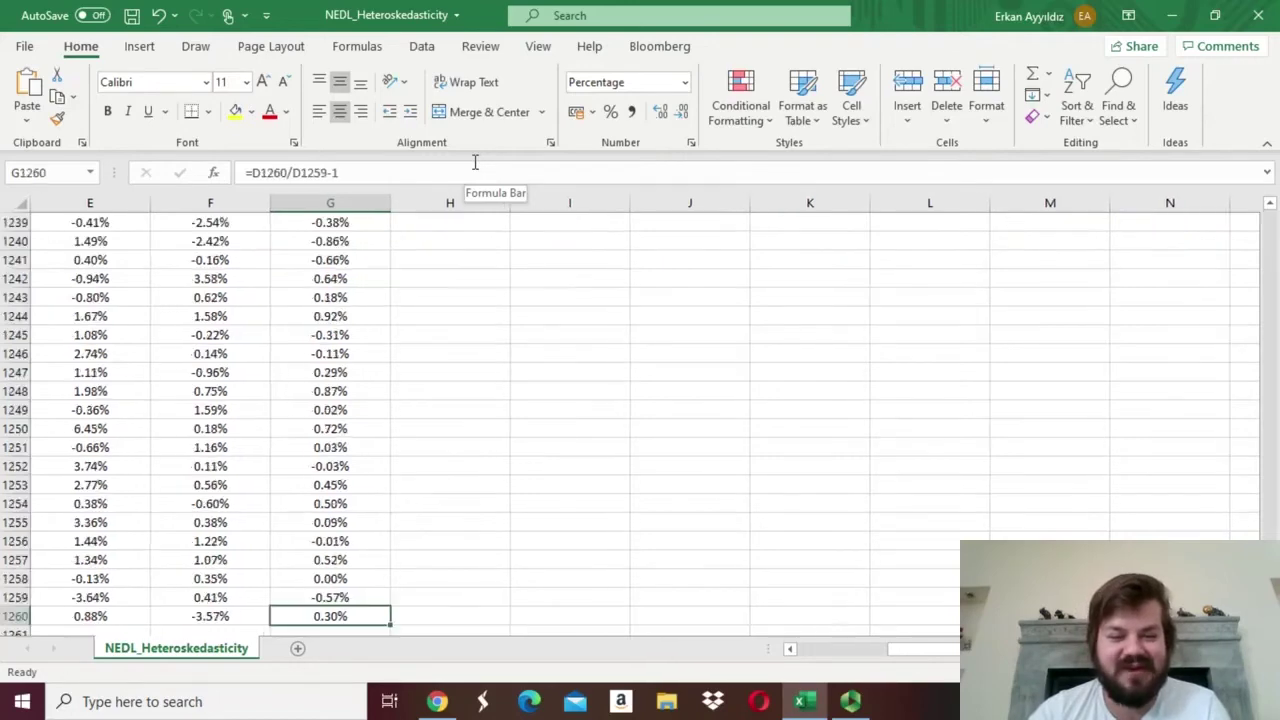
key("Right")
key("Right")
key("Right")
key("Right")
- Fill the Expected formula from K3 down to K1260 and return to the column's header
key("Up")
key("ctrl+Up")
key("ctrl+Up")
key("Down")
key("Down")
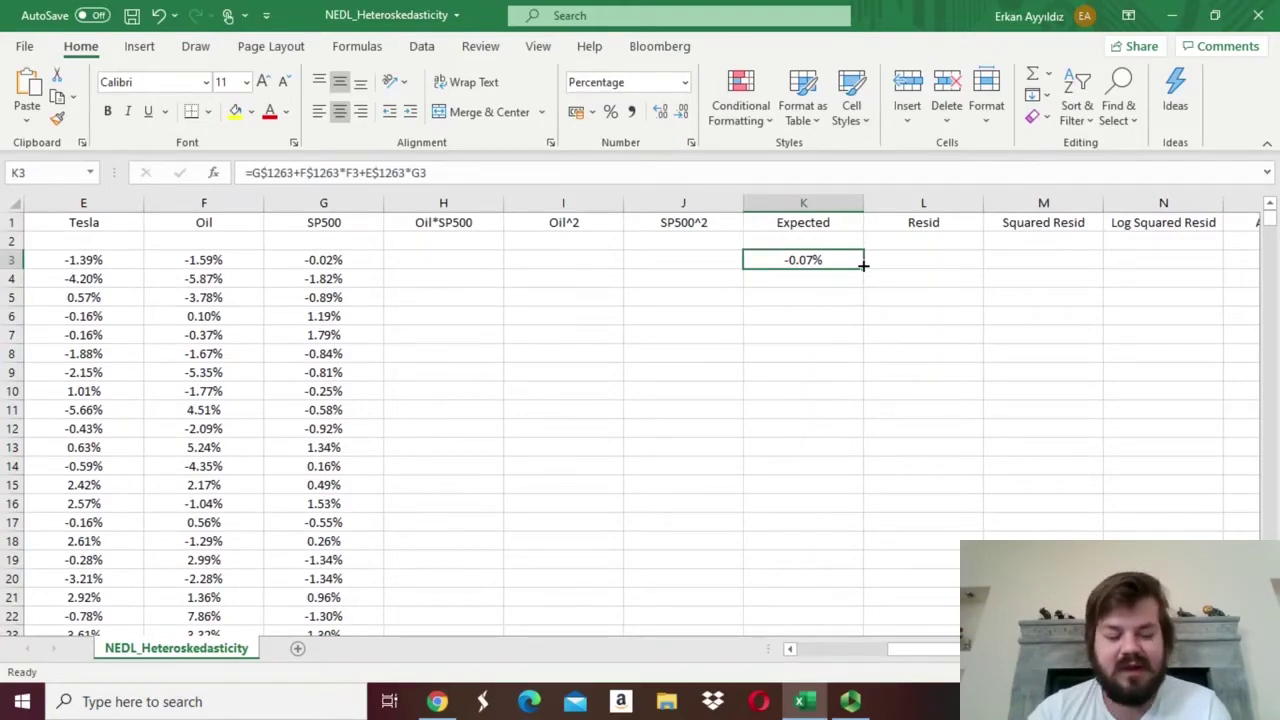
double_click(864, 264)
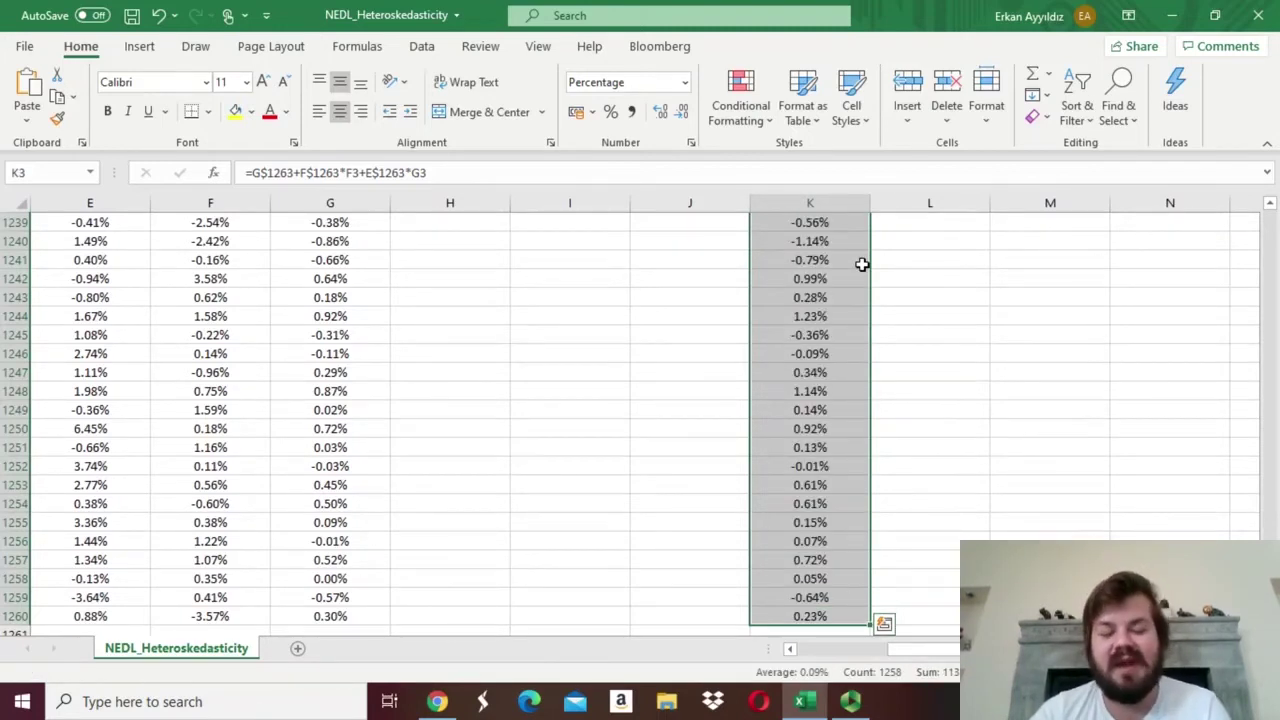
key("ctrl+Up")
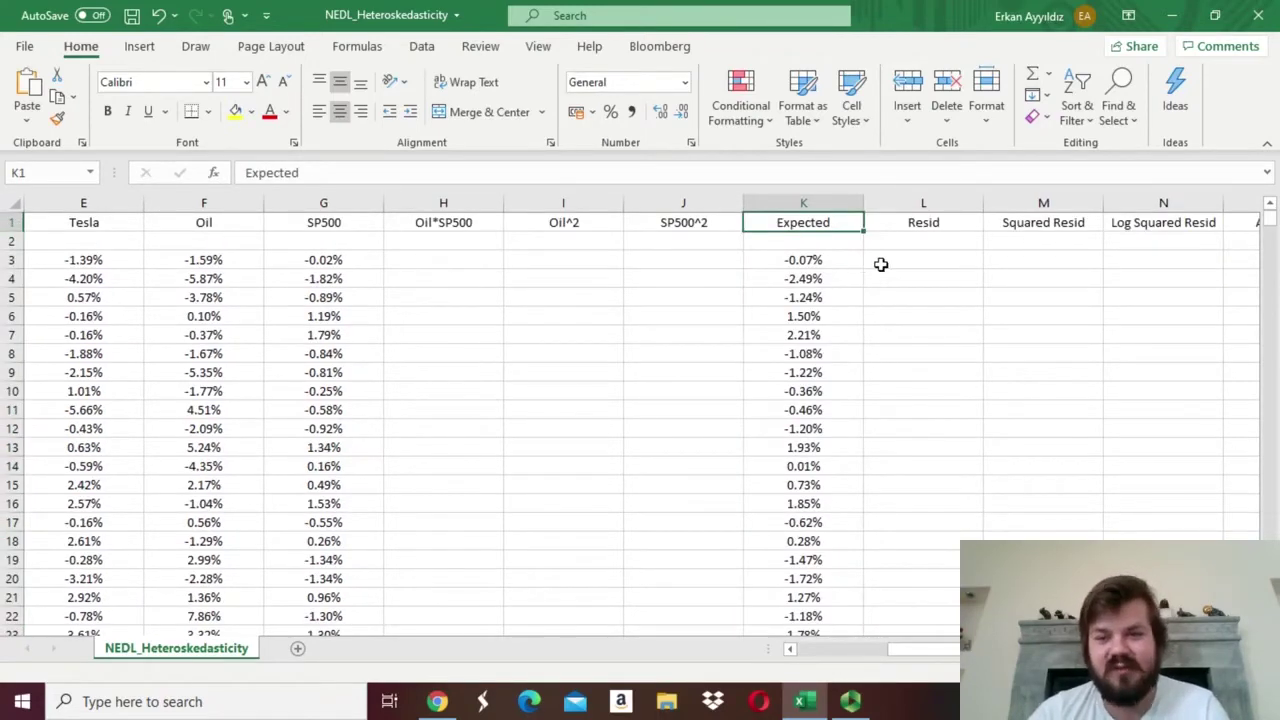
- Enter the residual formula =E3-K3 in L3, subtracting the Expected return from the Tesla return
left_click(893, 263)
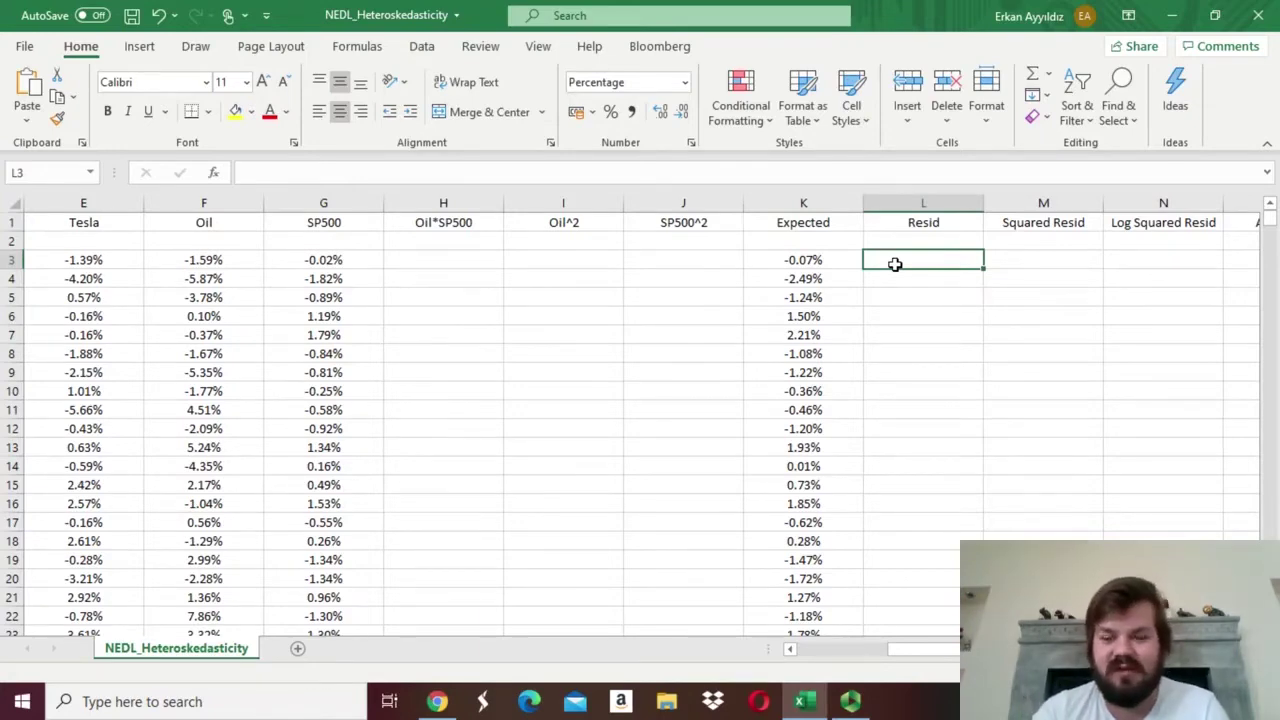
type("=")
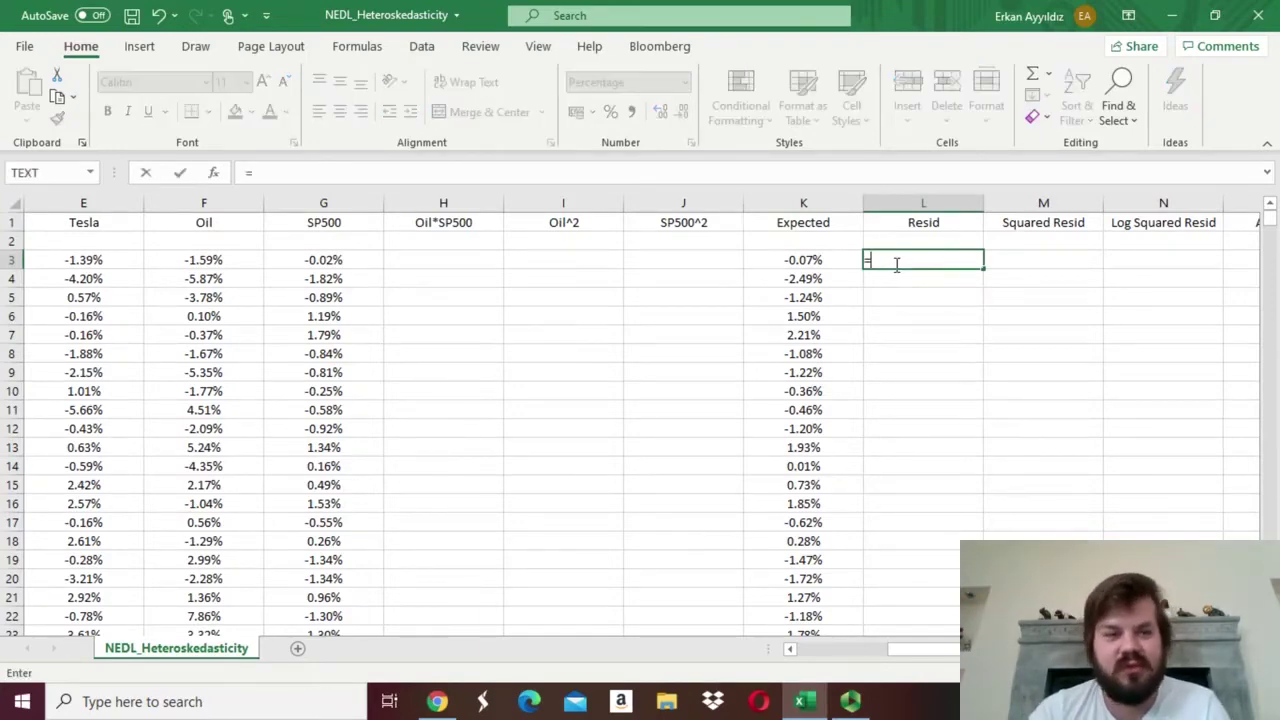
left_click(69, 262)
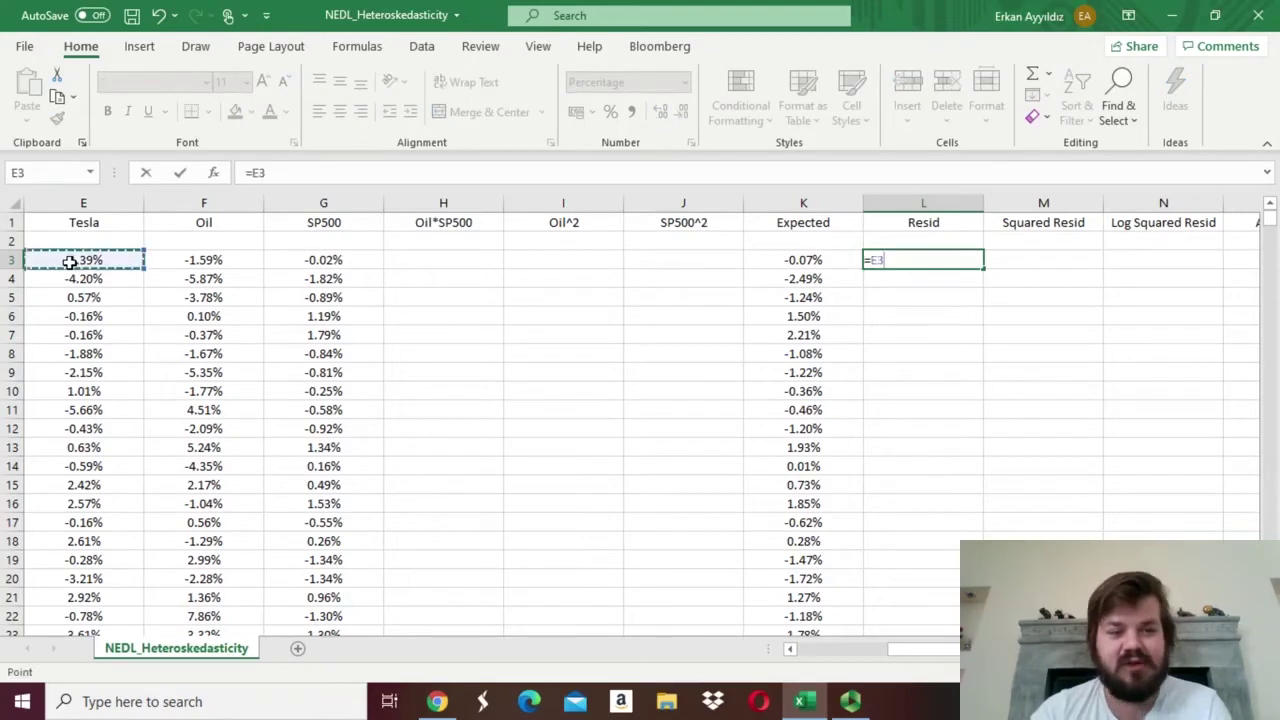
type("-")
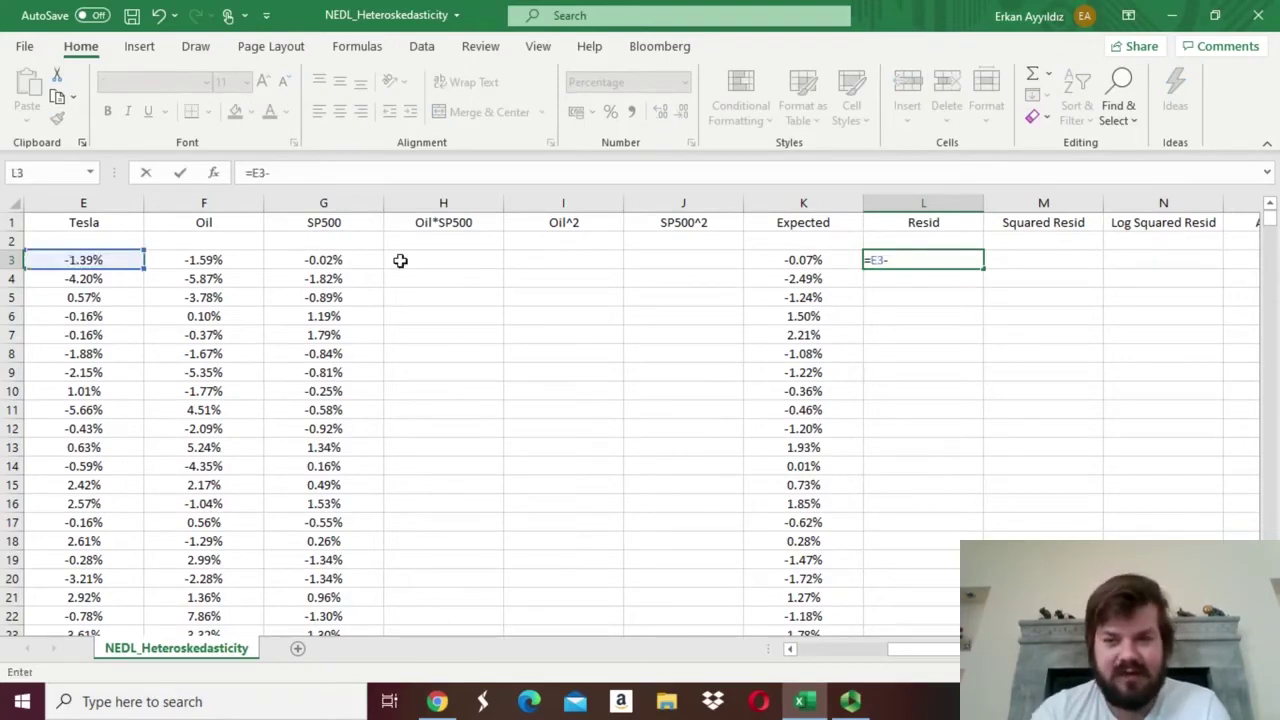
left_click(752, 262)
key("Return")
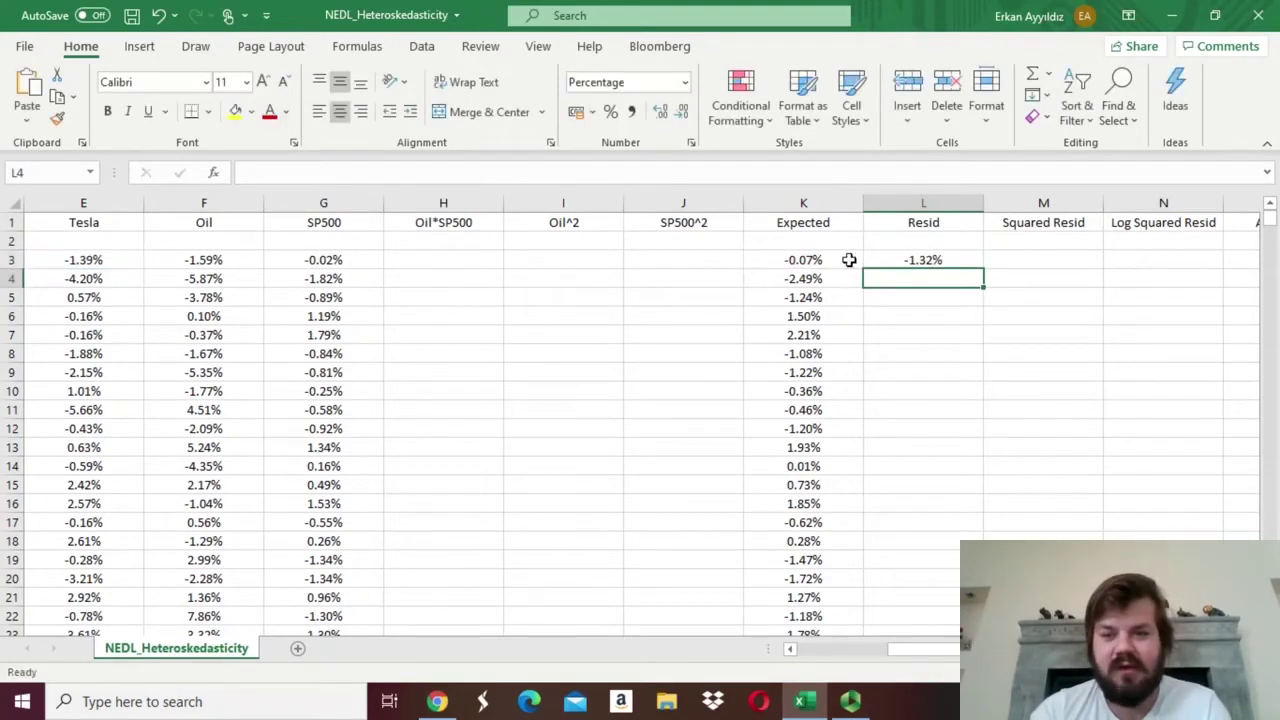
- Fill the Resid formula from L3 down the full length of the data
left_click(932, 264)
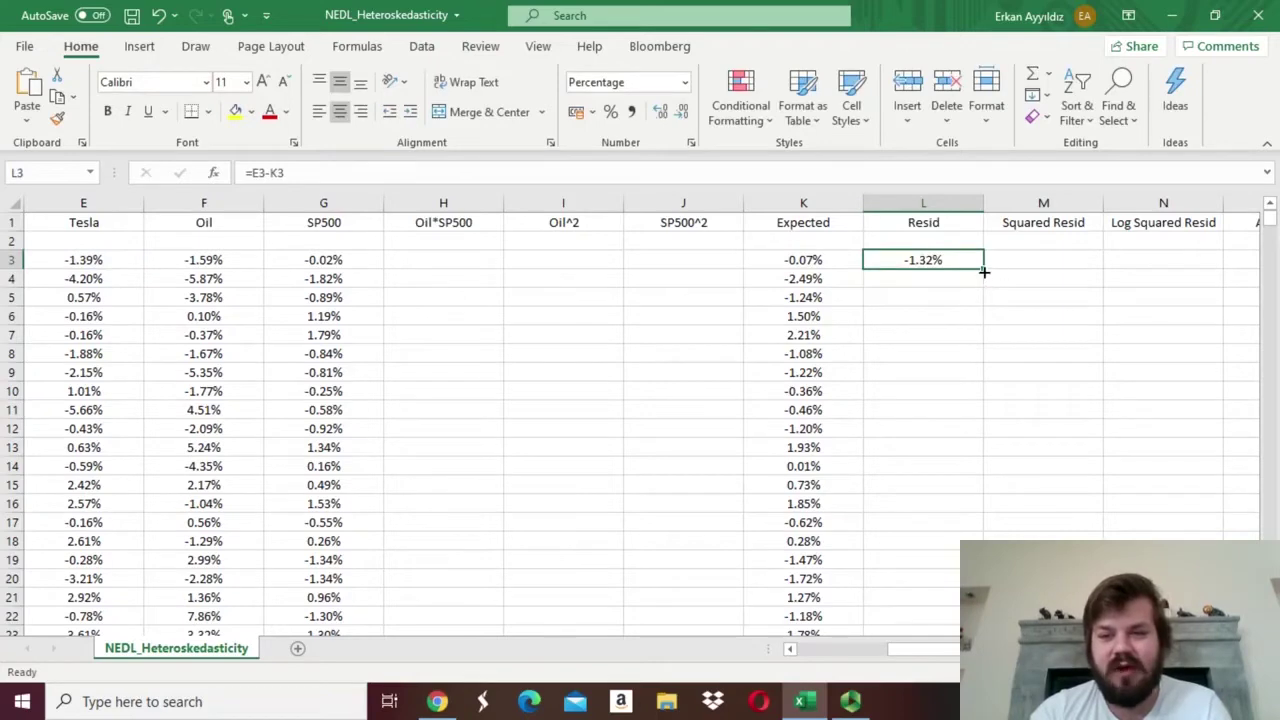
double_click(984, 271)
left_click(940, 262)
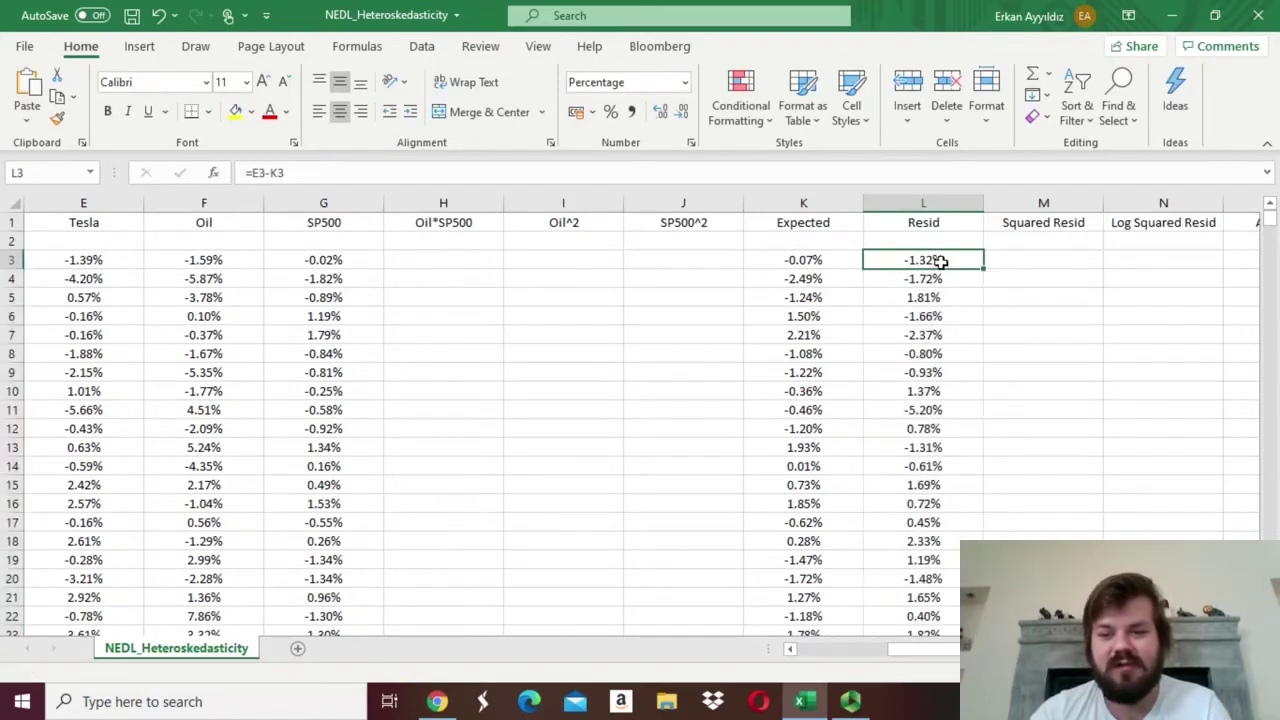
- Enter =L3^2 in M3 under Squared Resid and fill it down to row 1260
left_click(995, 268)
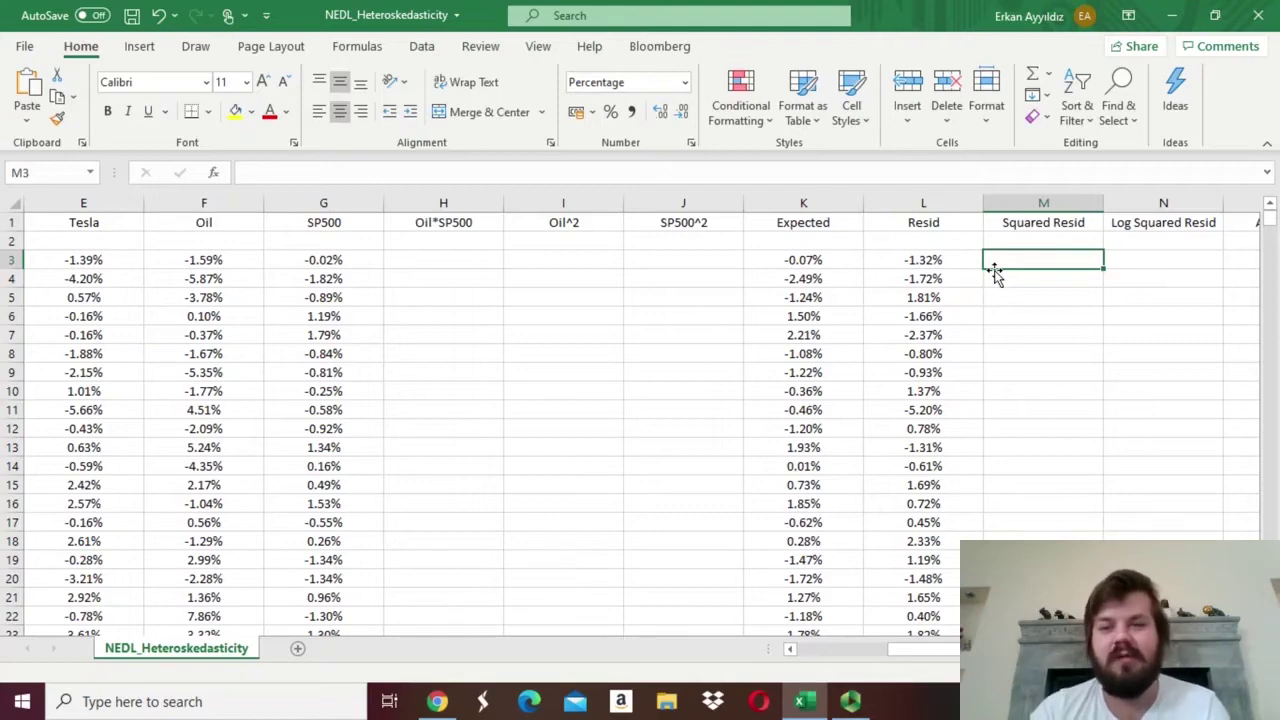
type("=")
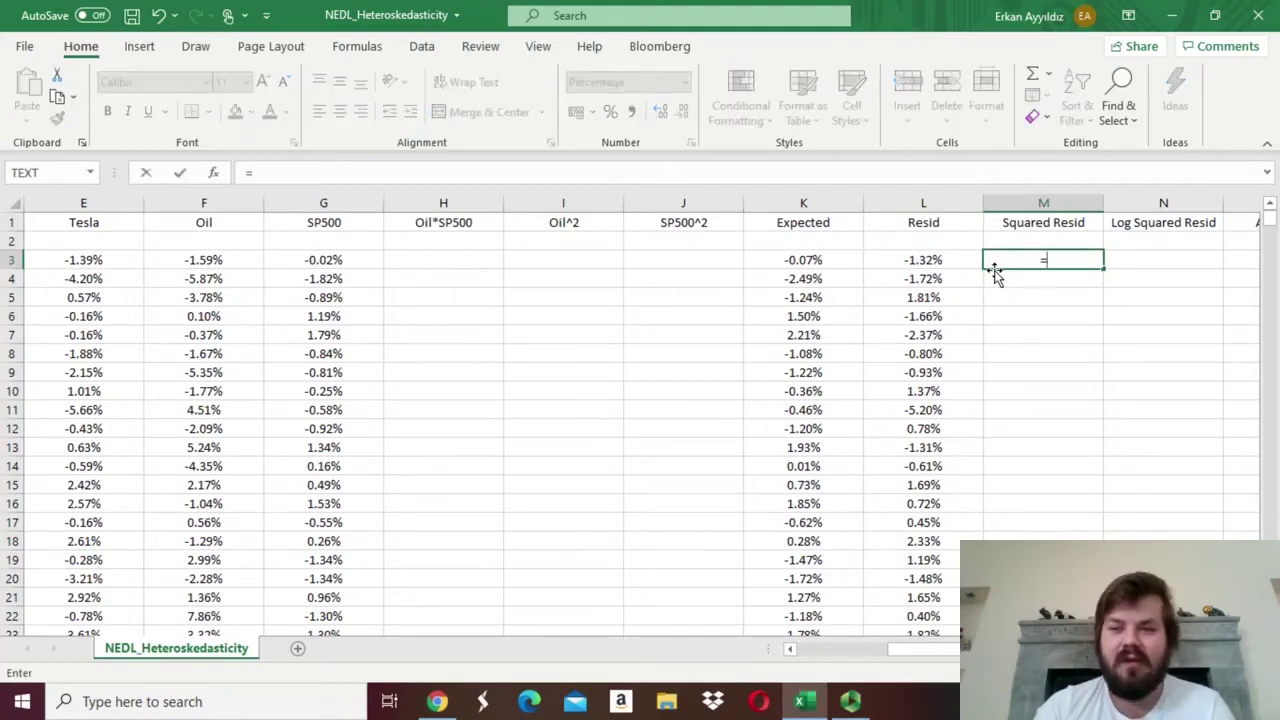
key("Left")
type("^2")
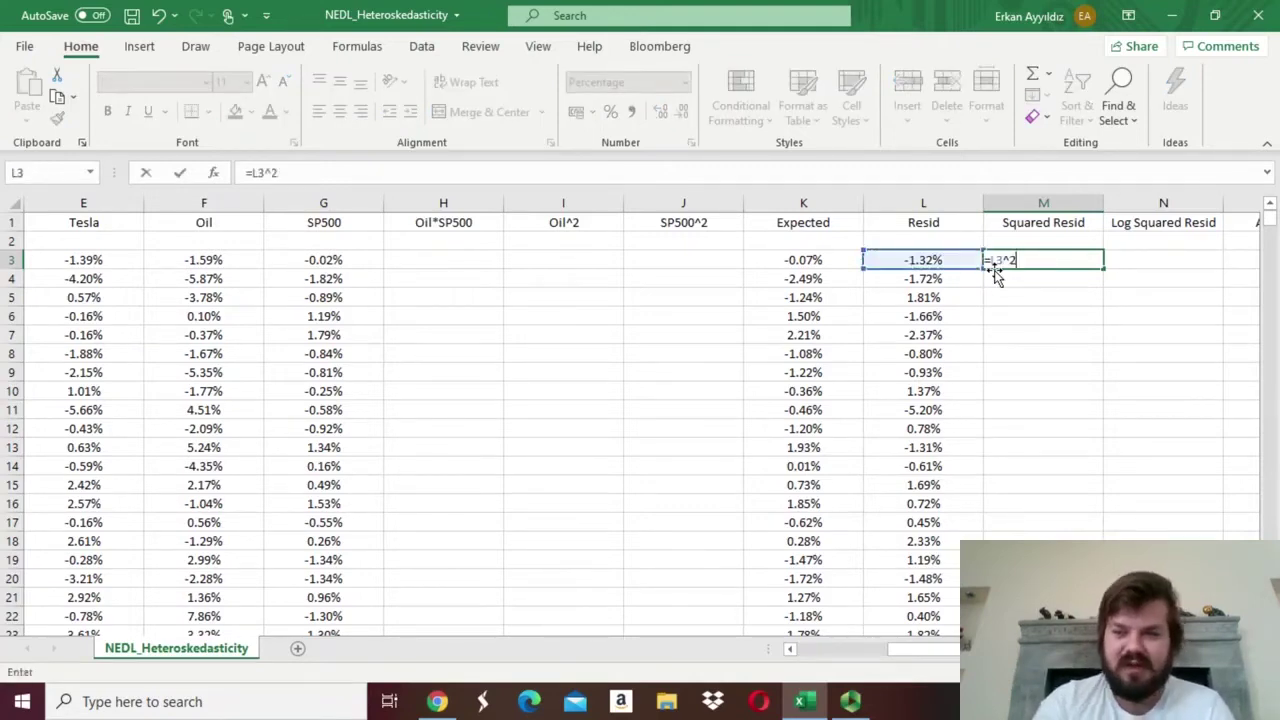
key("Return")
key("Up")
double_click(1104, 268)
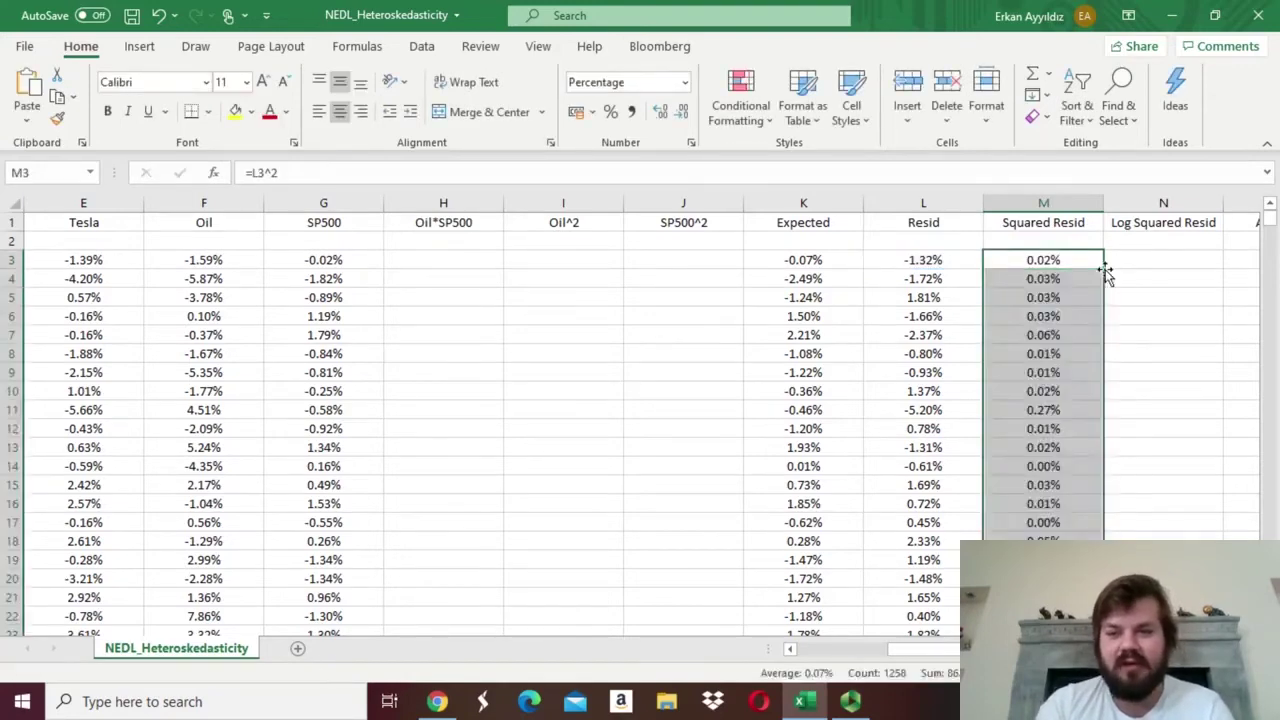
- Start a LINEST array formula in the Breuch-Pagan block E1270:G1274 with the squared residuals M3:M1260 as known y values
key("Down")
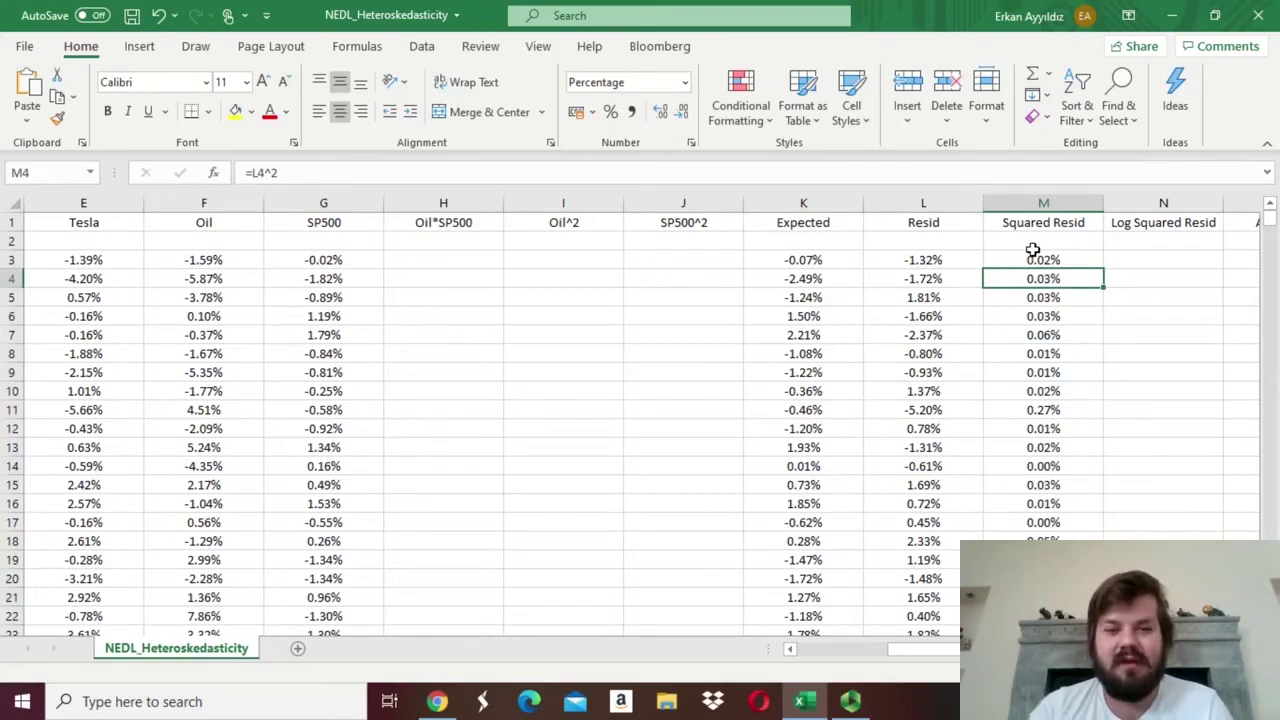
key("ctrl+Down")
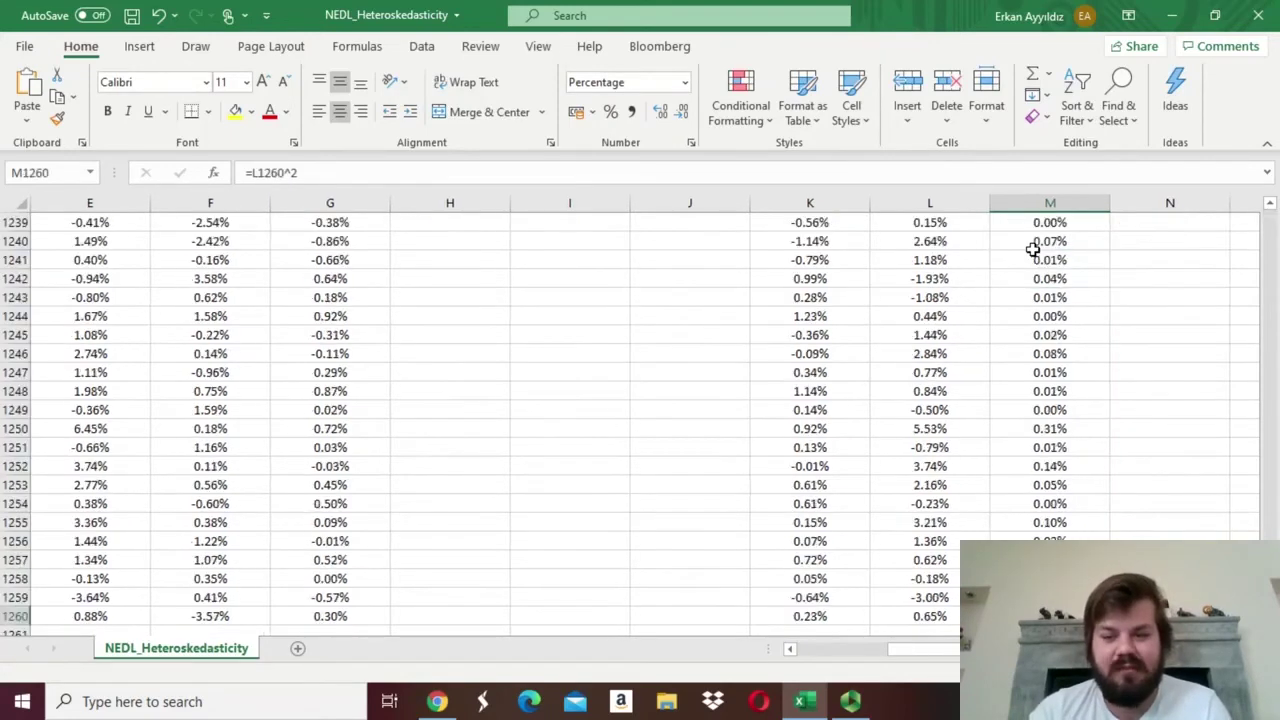
key("Down")
key("Down")
key("Down")
key("ctrl+Left")
key("Left")
key("Left")
key("Left")
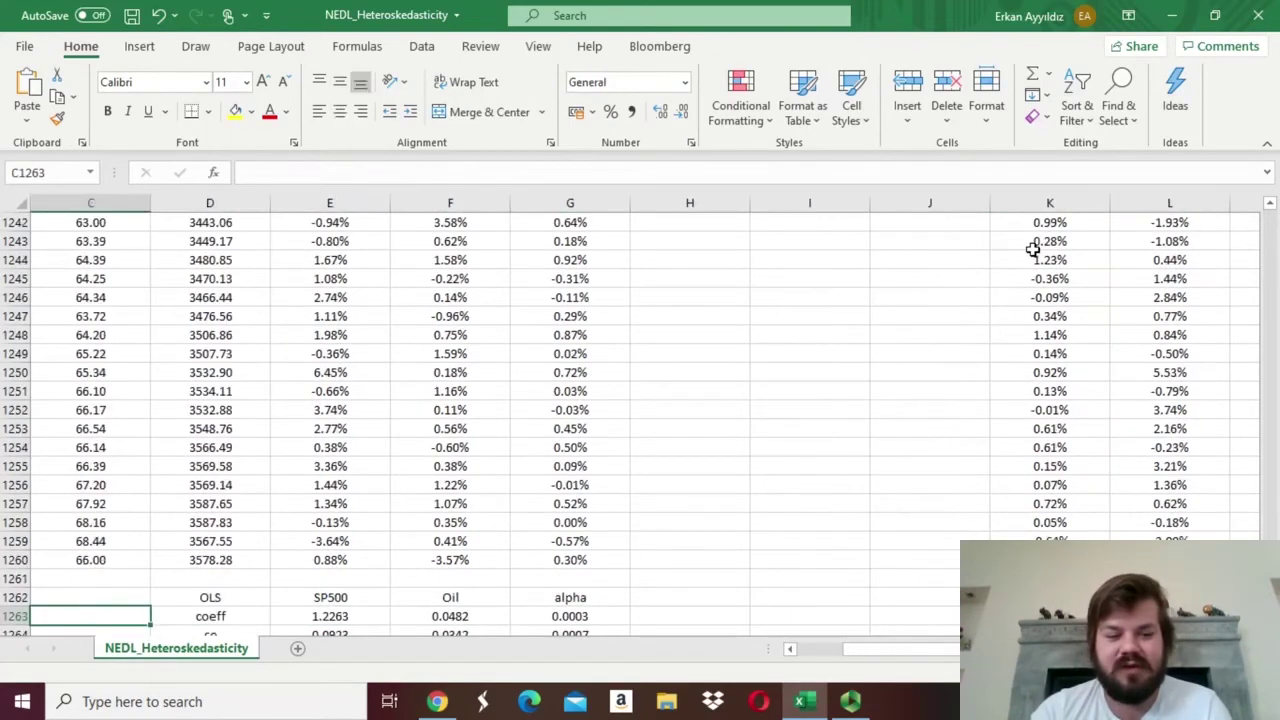
key("Down")
key("Down")
key("Down")
key("Down")
key("Down")
key("Down")
key("Down")
key("Down")
key("Down")
key("Down")
key("Down")
key("Down")
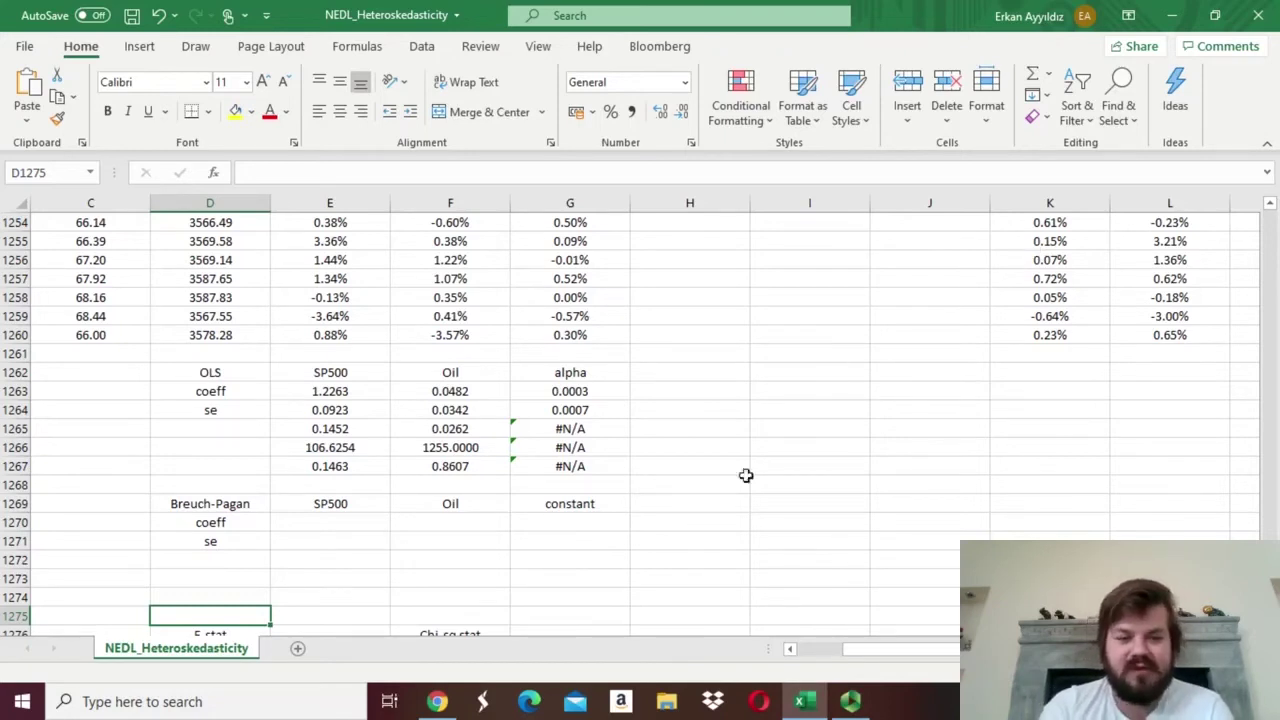
left_click_drag(312, 520, 597, 592)
left_click(400, 177)
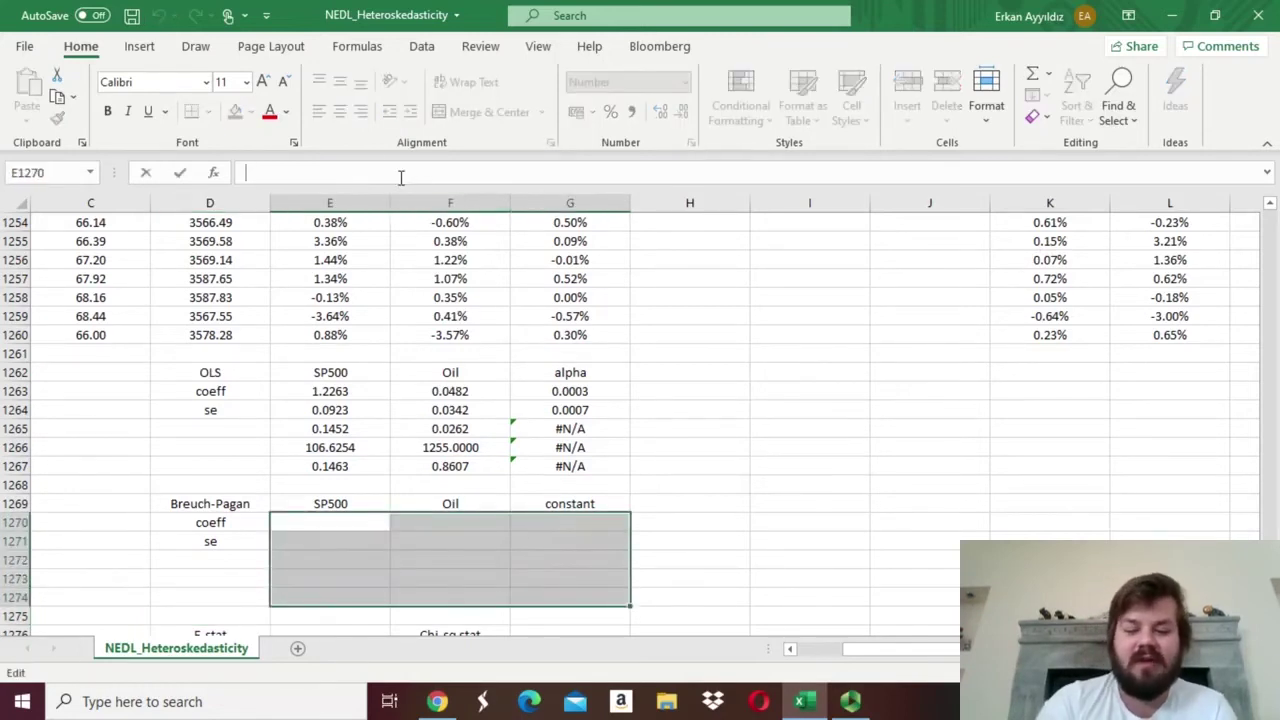
type("=LINEST(")
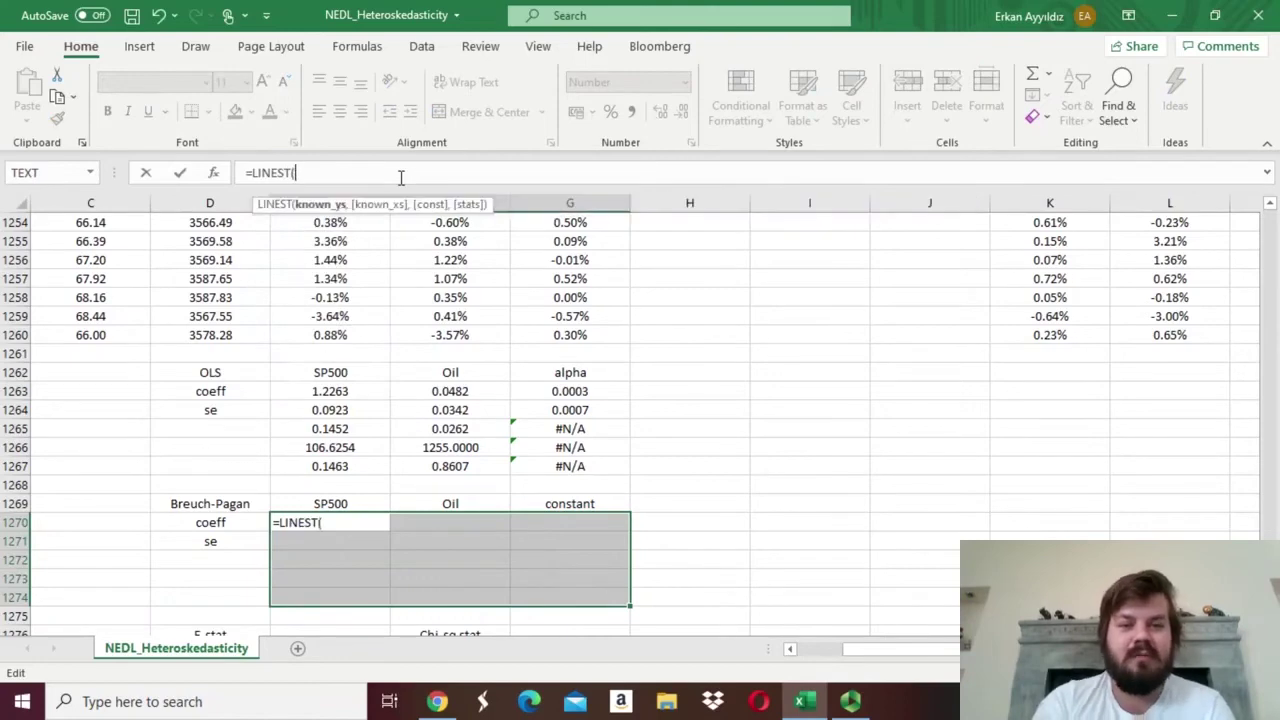
left_click(1137, 334)
key("Right")
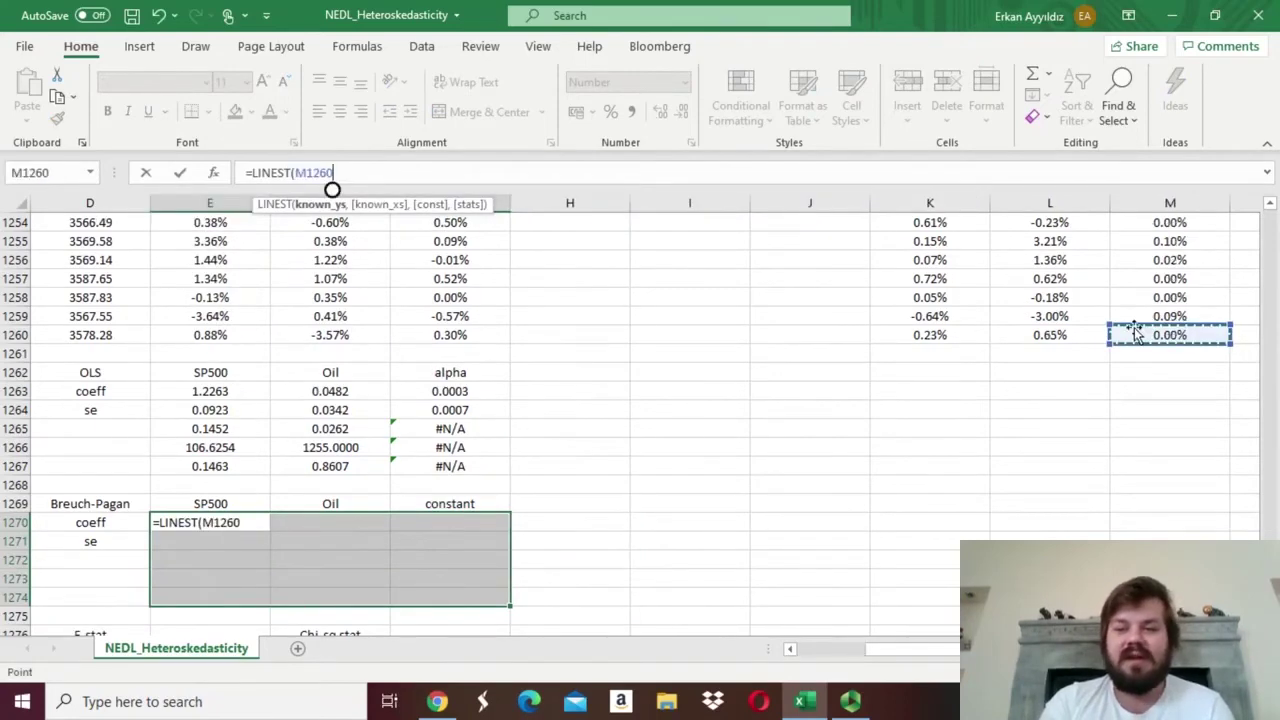
key("ctrl+shift+Up")
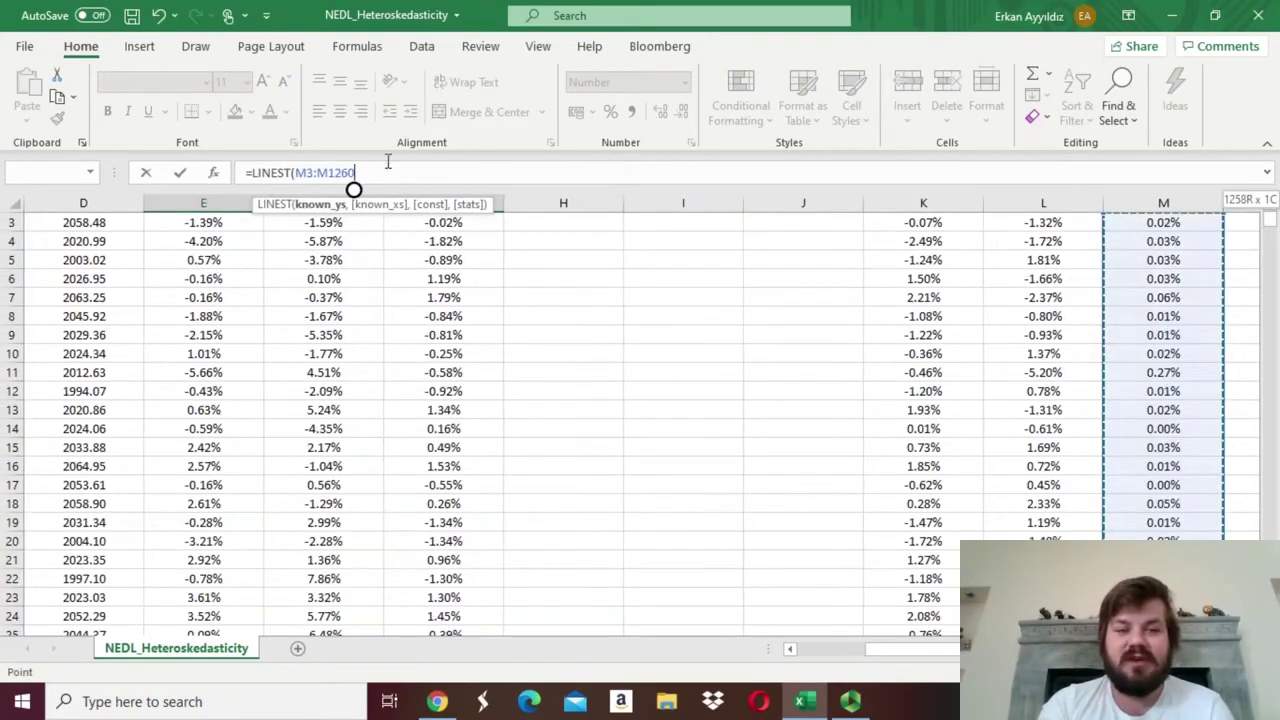
left_click_drag(1271, 226, 1268, 218)
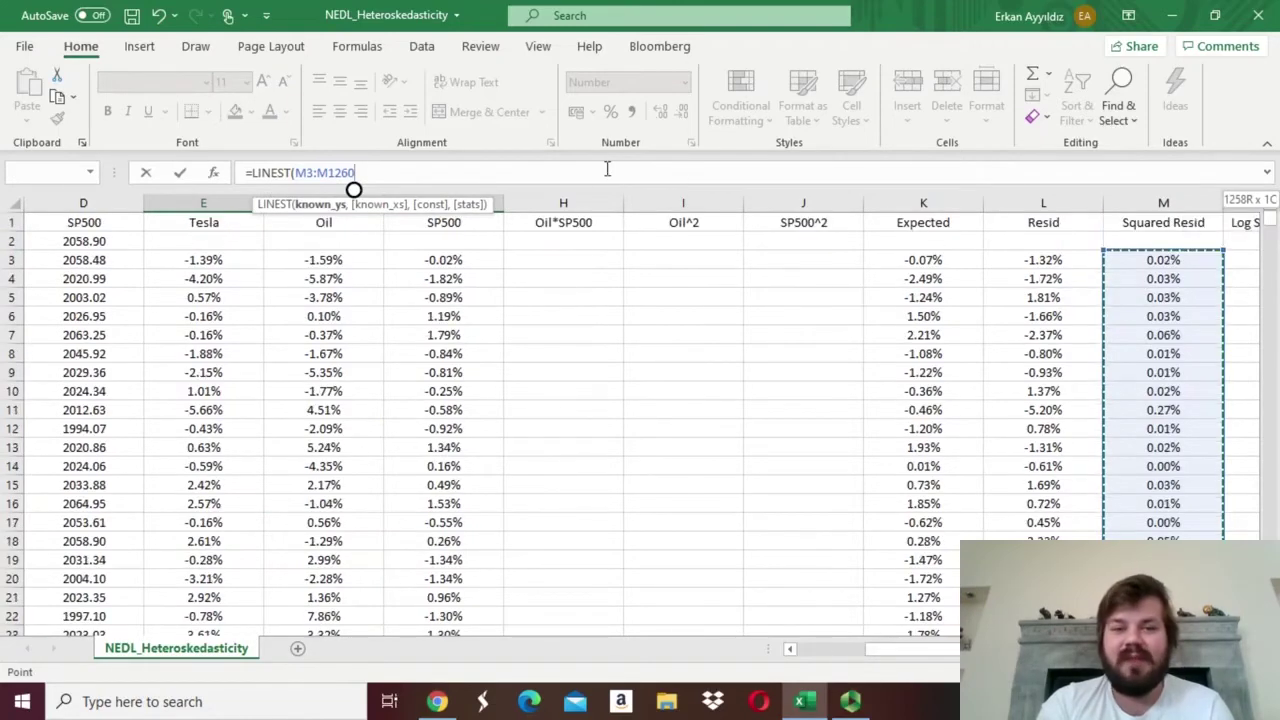
- Complete the LINEST formula with the Oil and SP500 returns F3:G1260 as x values and 1,1 as options, and enter it as an array
type(",")
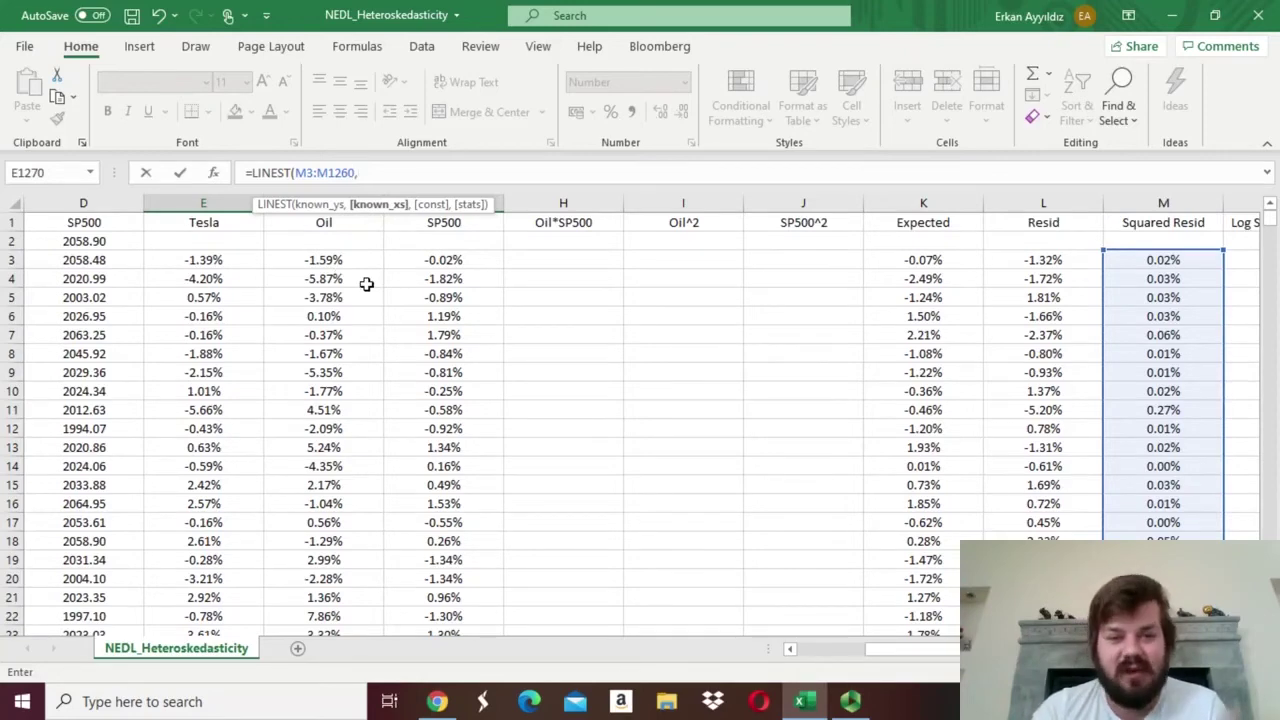
left_click_drag(331, 260, 452, 315)
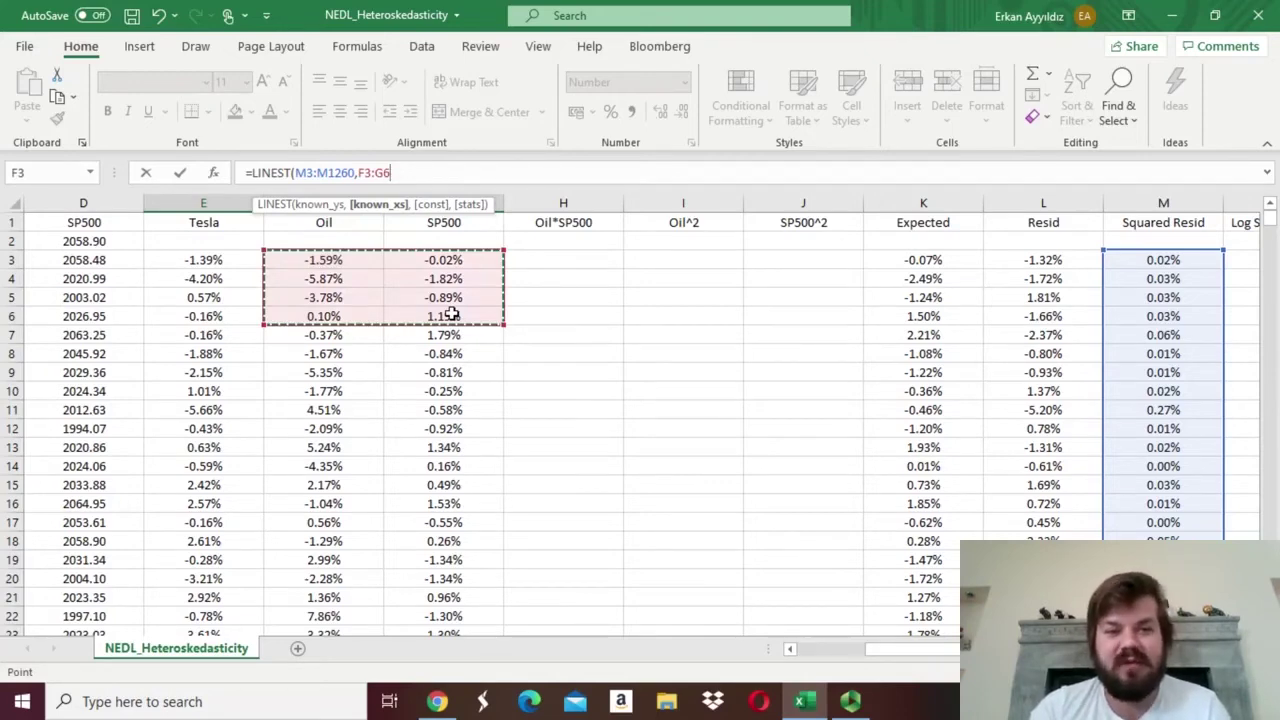
key("ctrl+shift+Down")
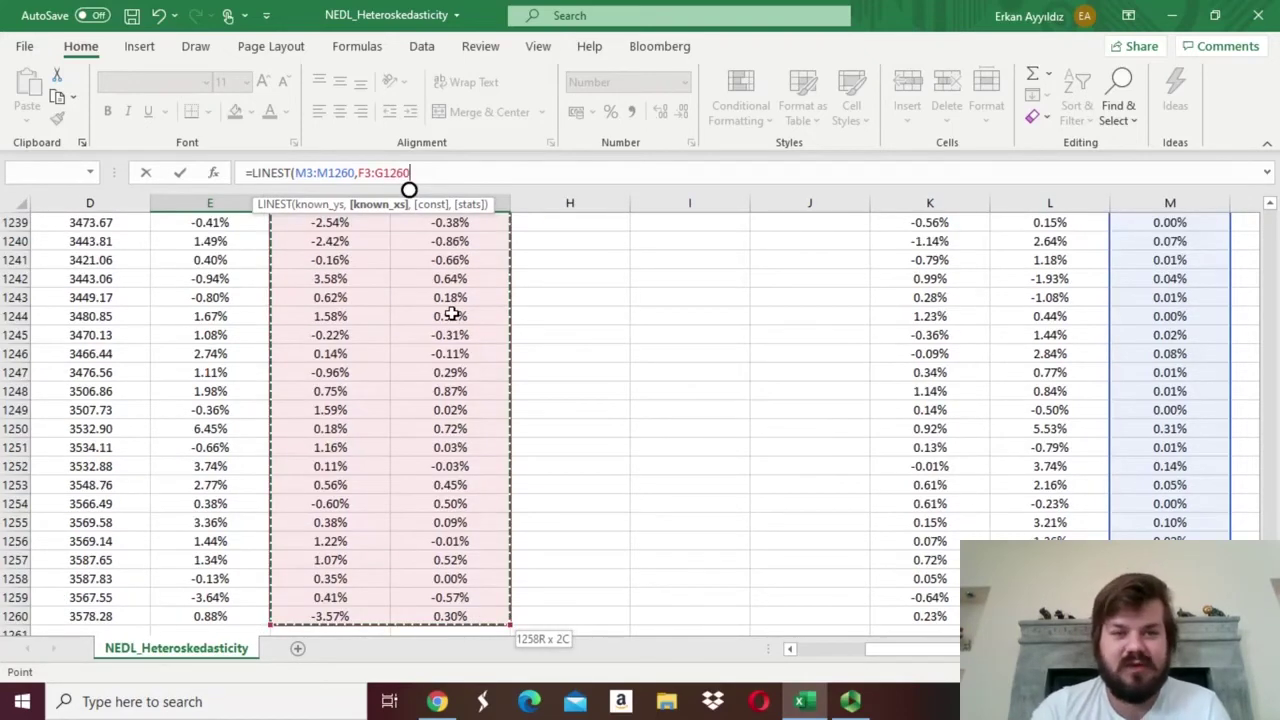
type(",1,")
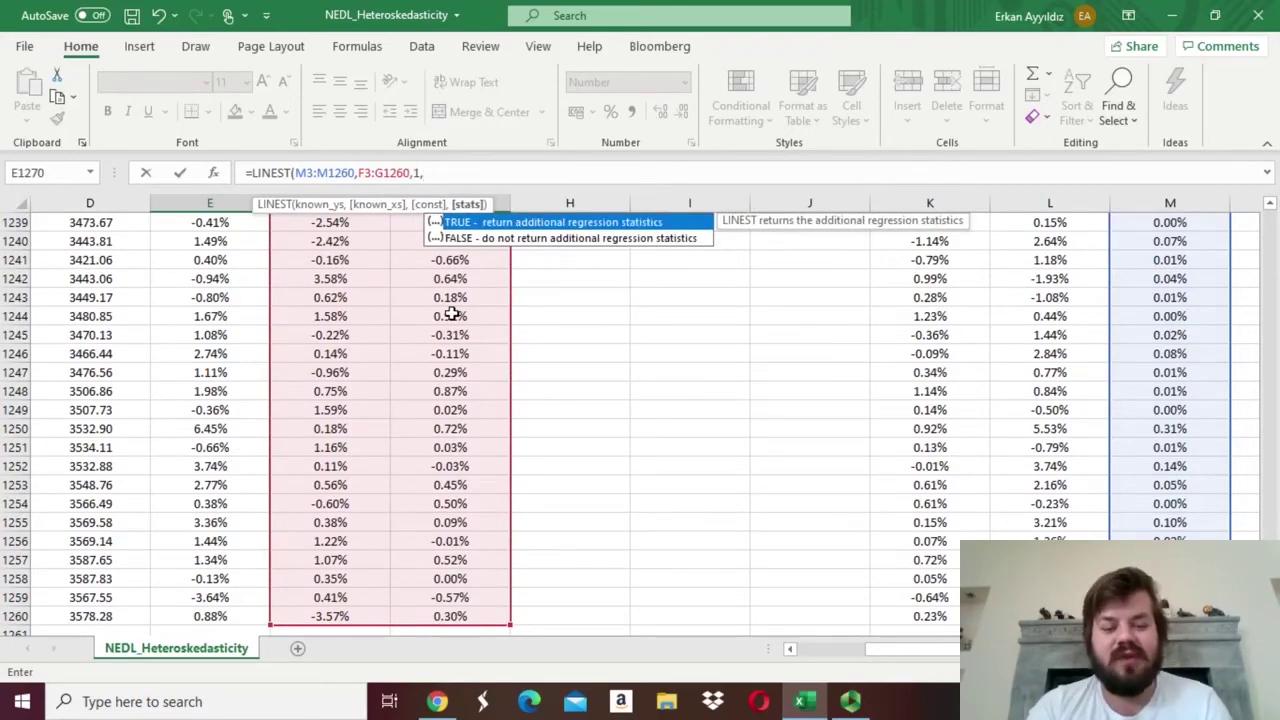
type("1)")
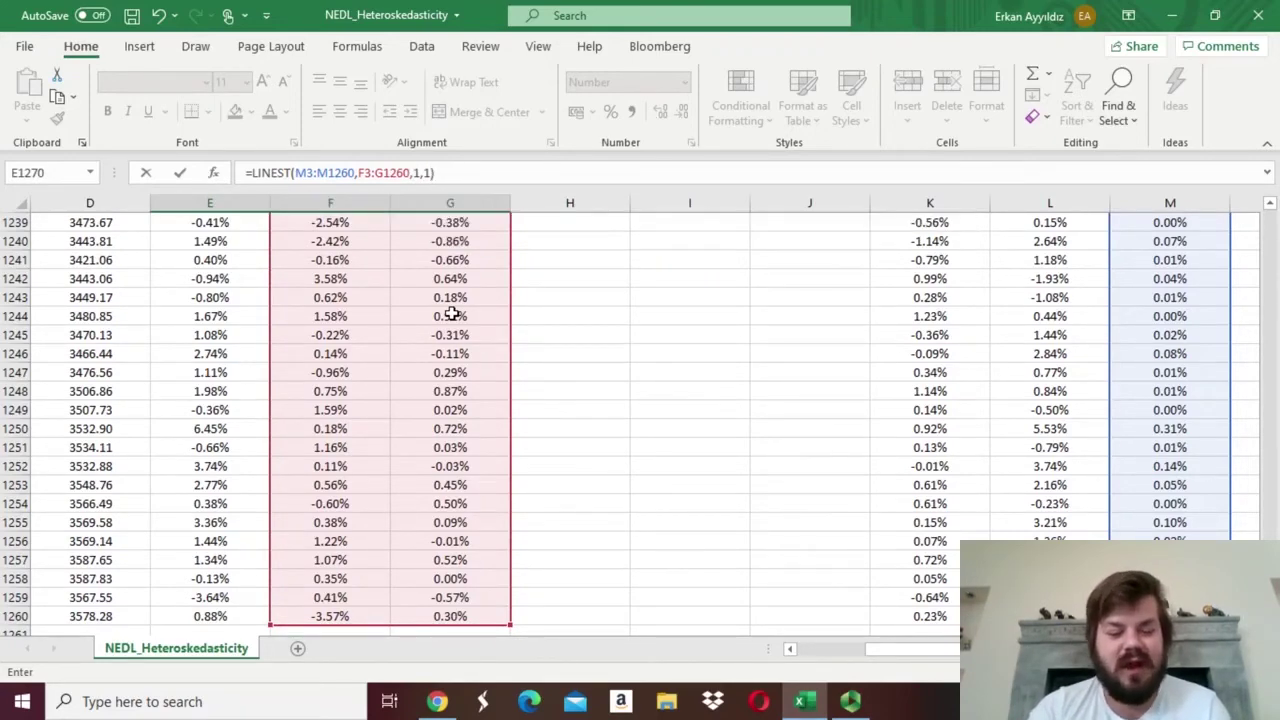
key("ctrl+shift+Return")
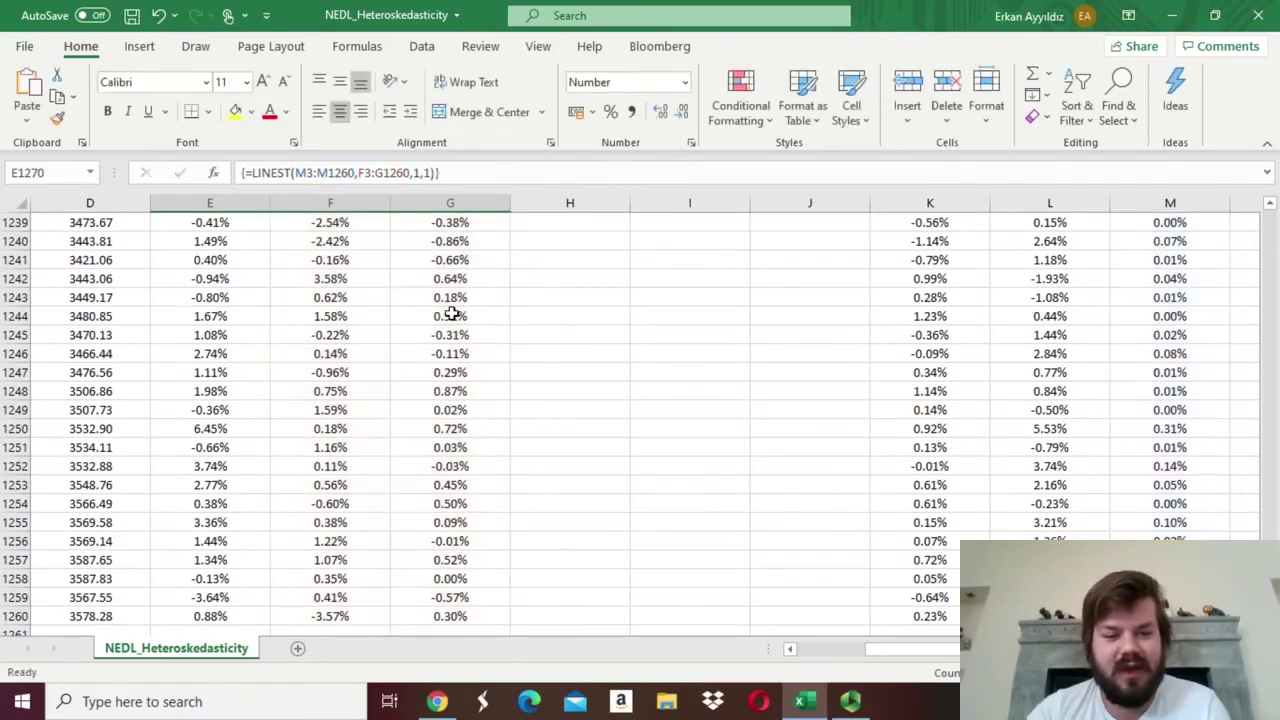
- Examine the Breuch-Pagan regression output in E1269:G1274 and the F-stat and Chi-sq stat labels beneath it
key("Down")
key("Down")
key("Down")
key("Down")
key("Down")
key("Down")
key("Left")
key("Left")
key("Left")
key("Right")
key("Right")
key("Right")
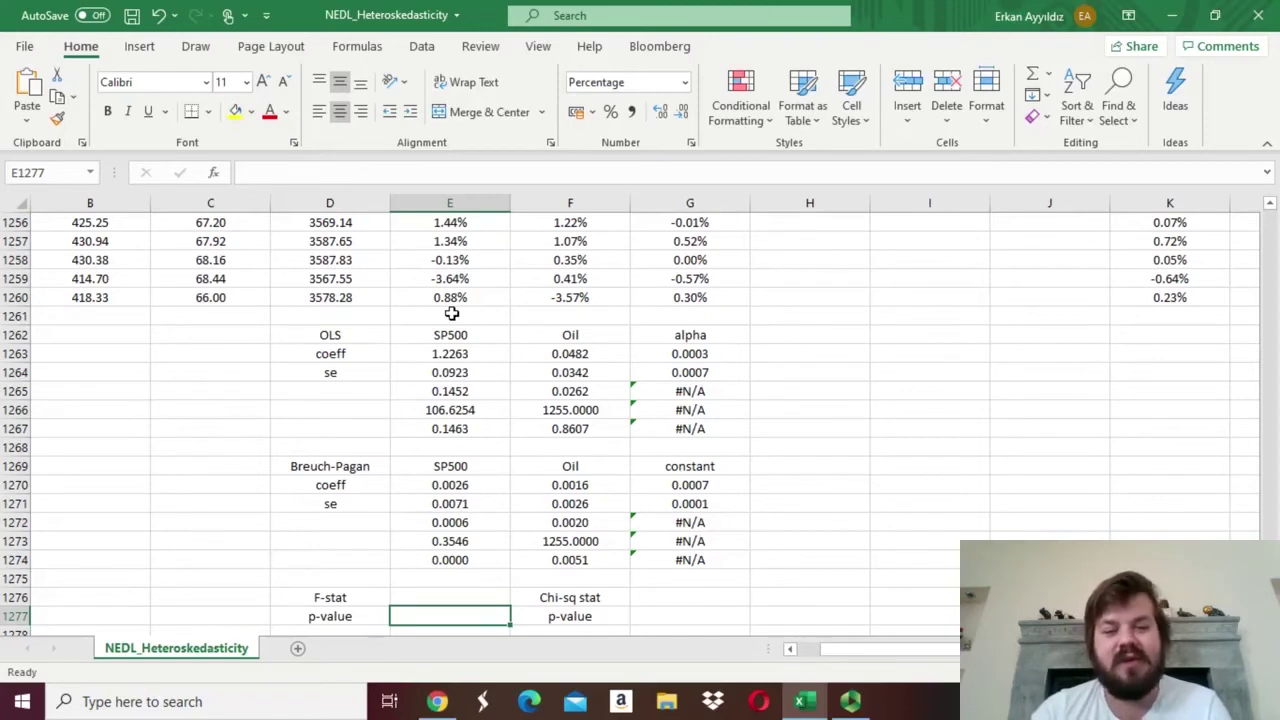
left_click_drag(468, 466, 688, 555)
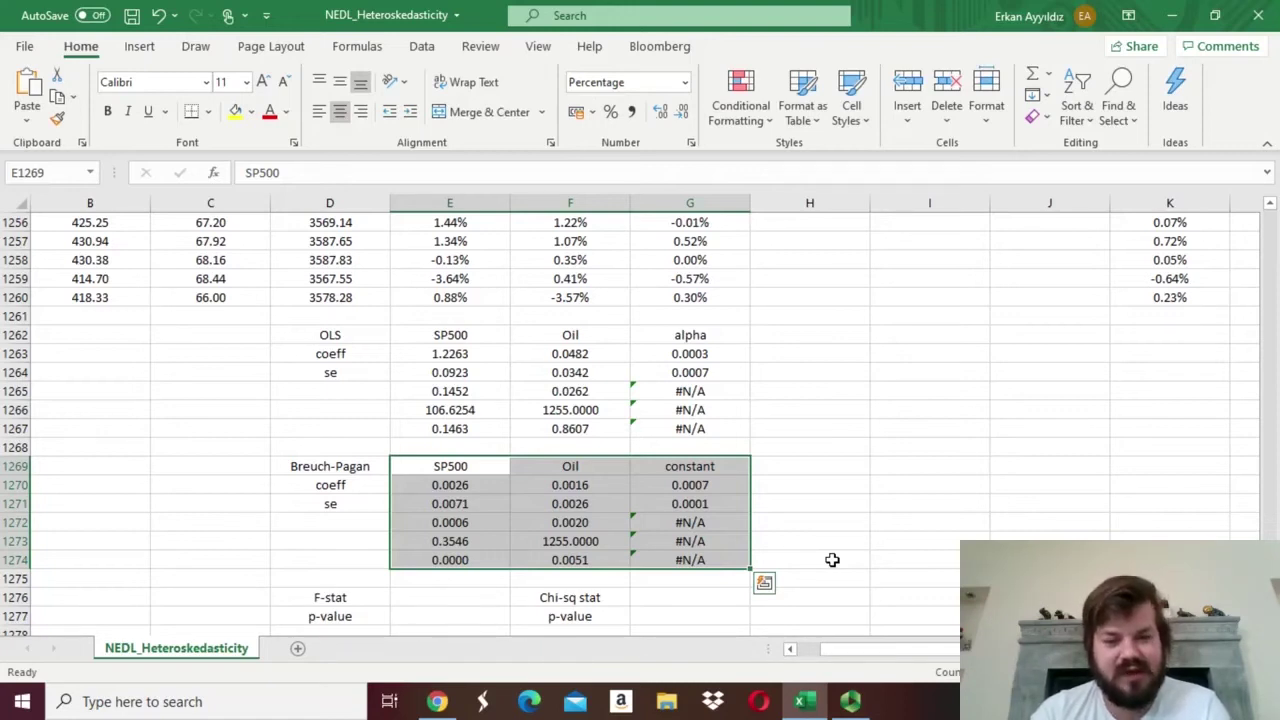
key("Escape")
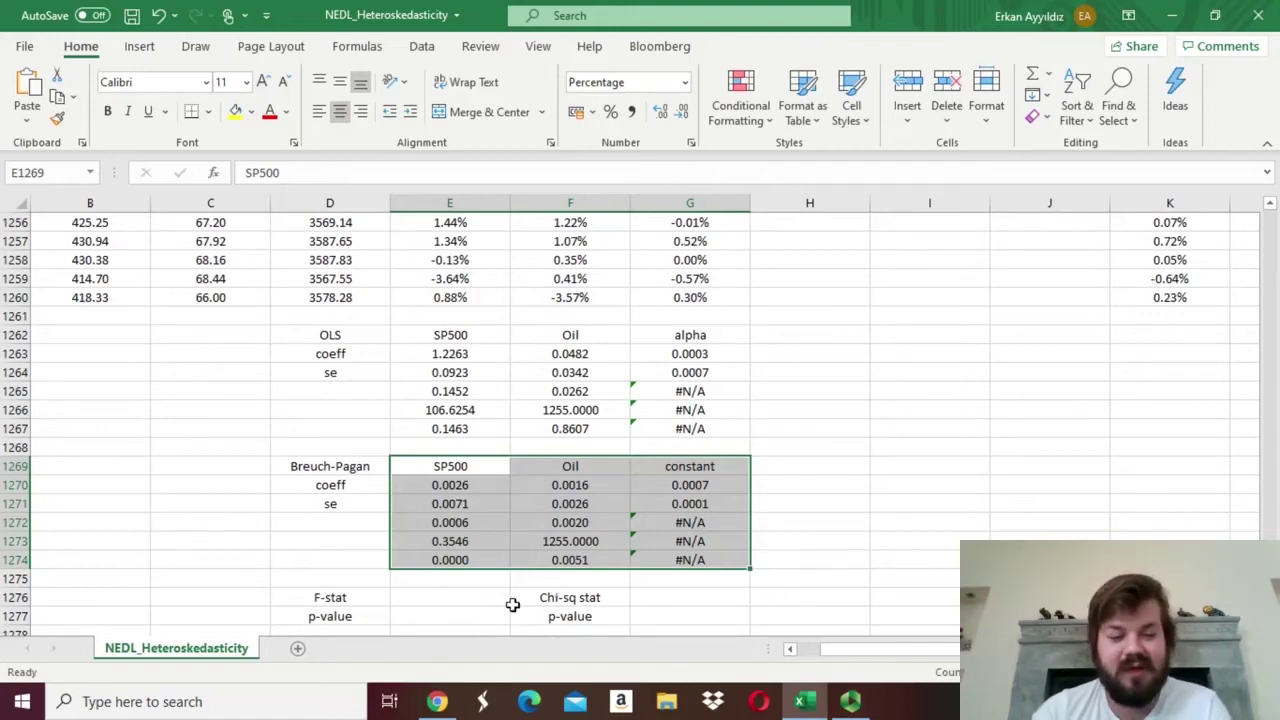
- Calculate the Breuch-Pagan F-stat in E1276 with the formula =E1272/(1-E1272)*F1273/2
left_click(451, 597)
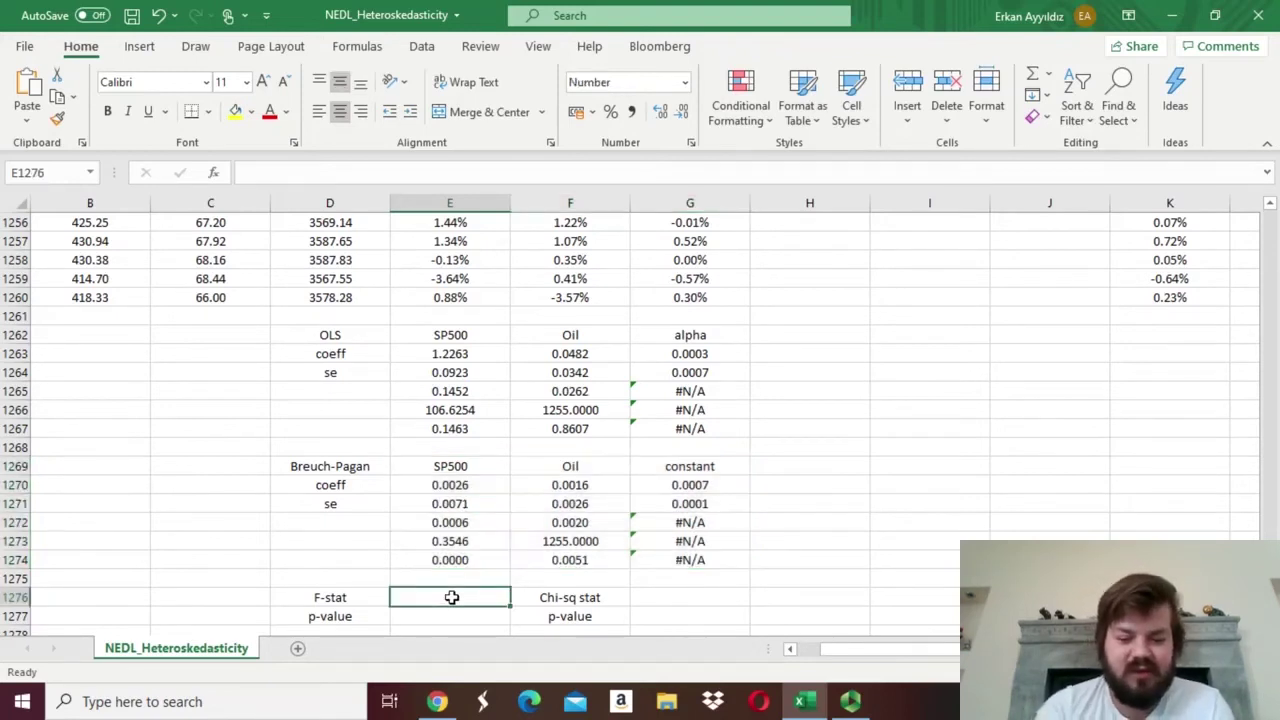
type("=")
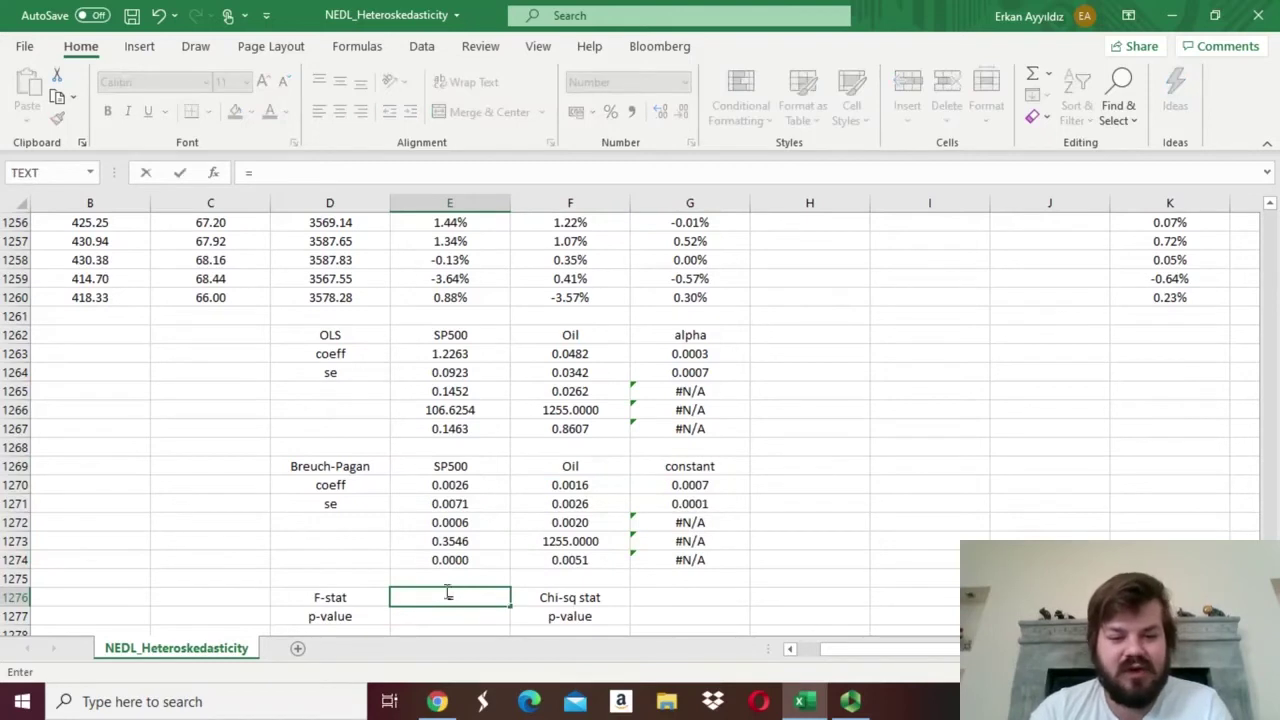
left_click(441, 525)
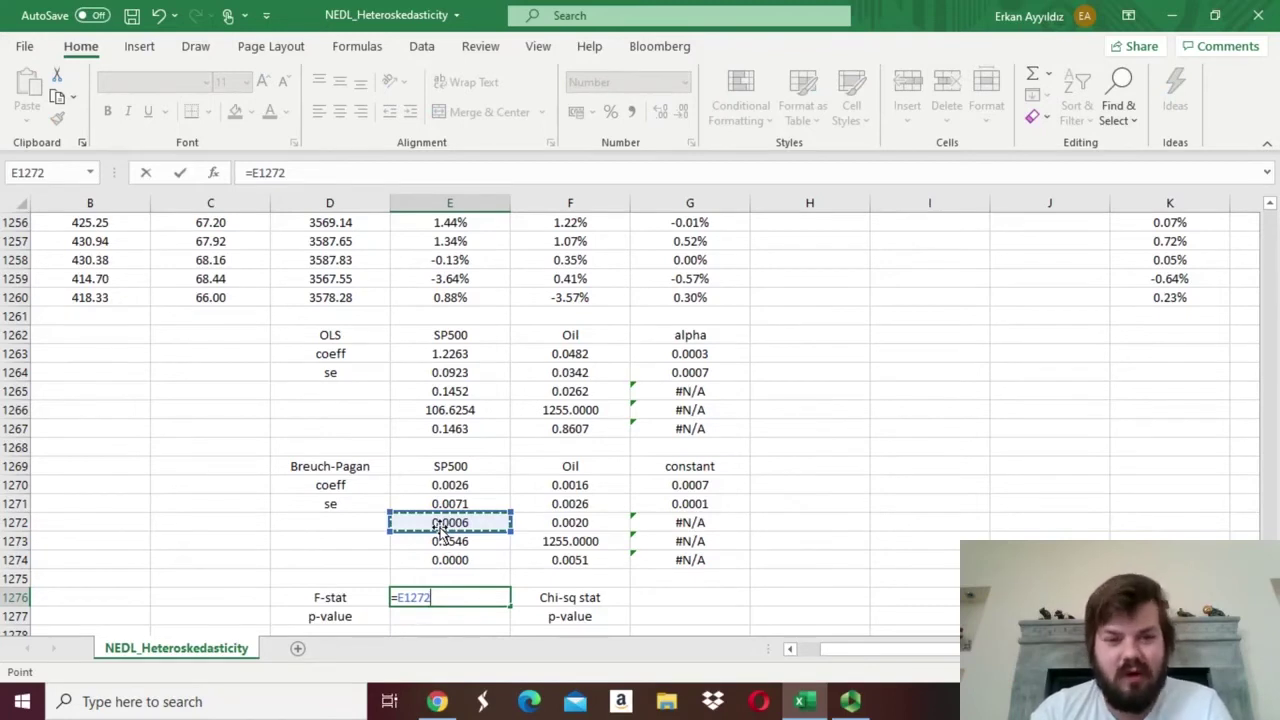
type("/(")
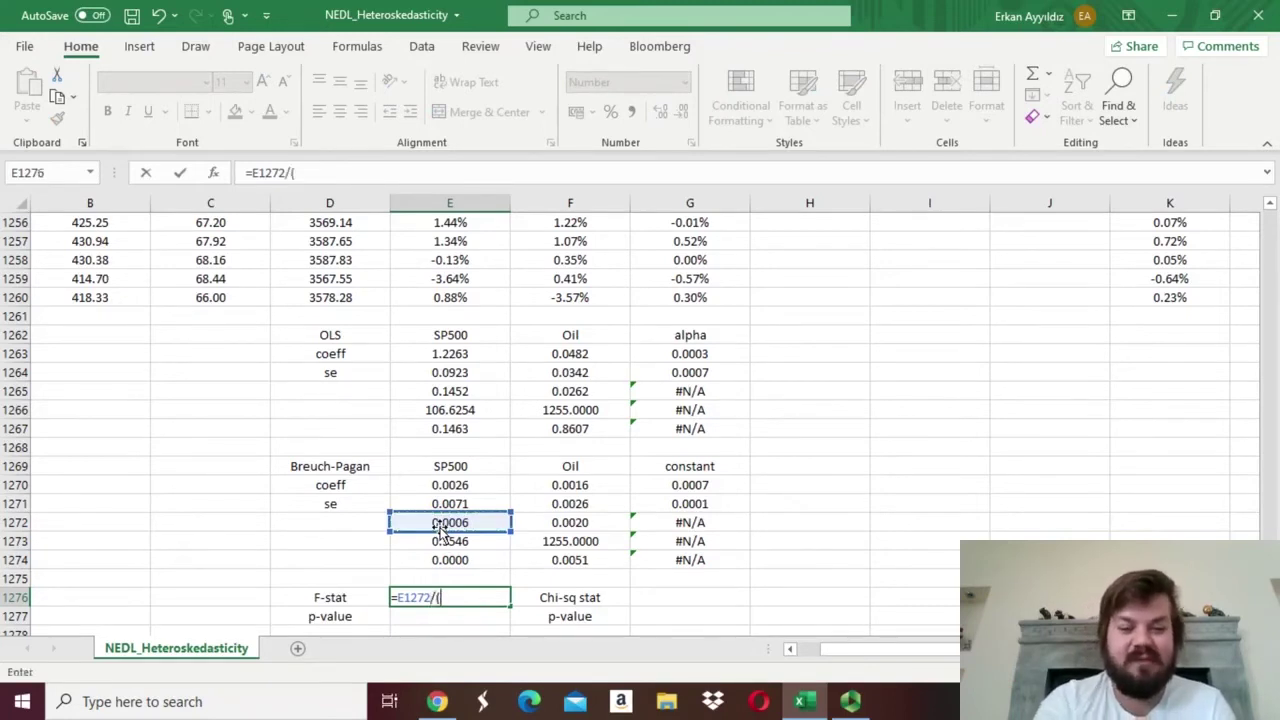
type("1-")
left_click(435, 524)
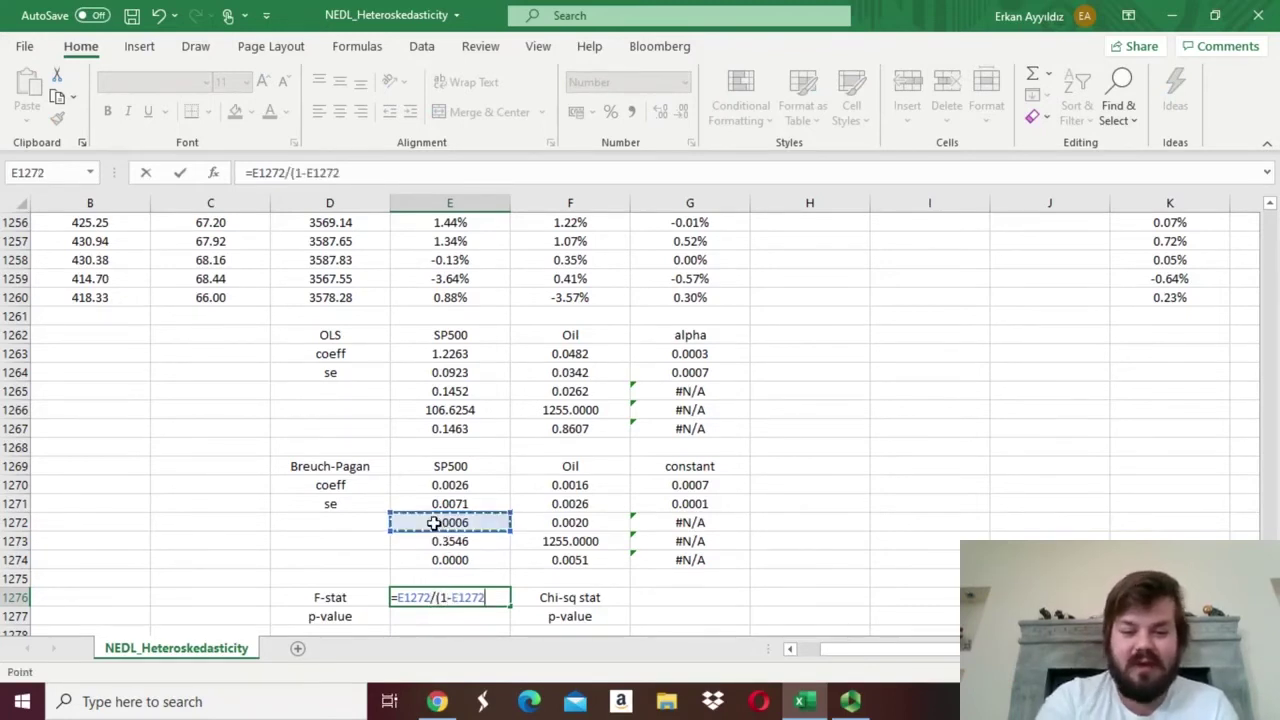
type(")*")
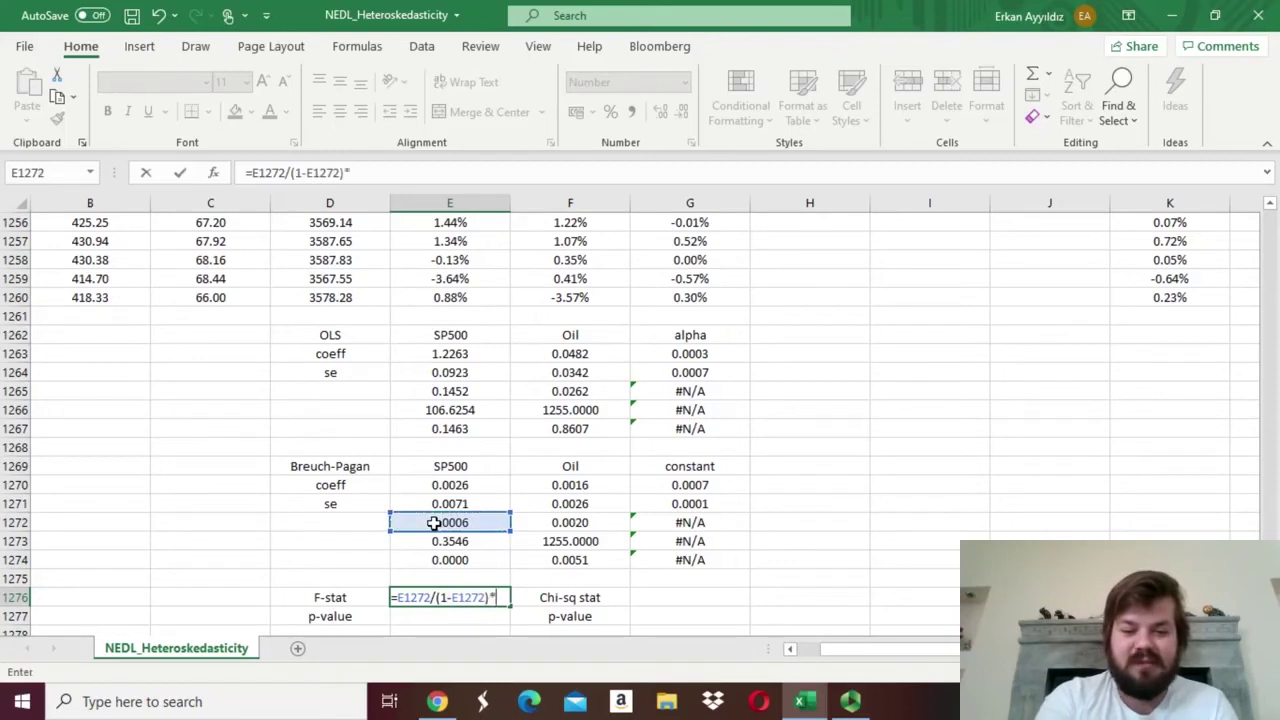
left_click(553, 540)
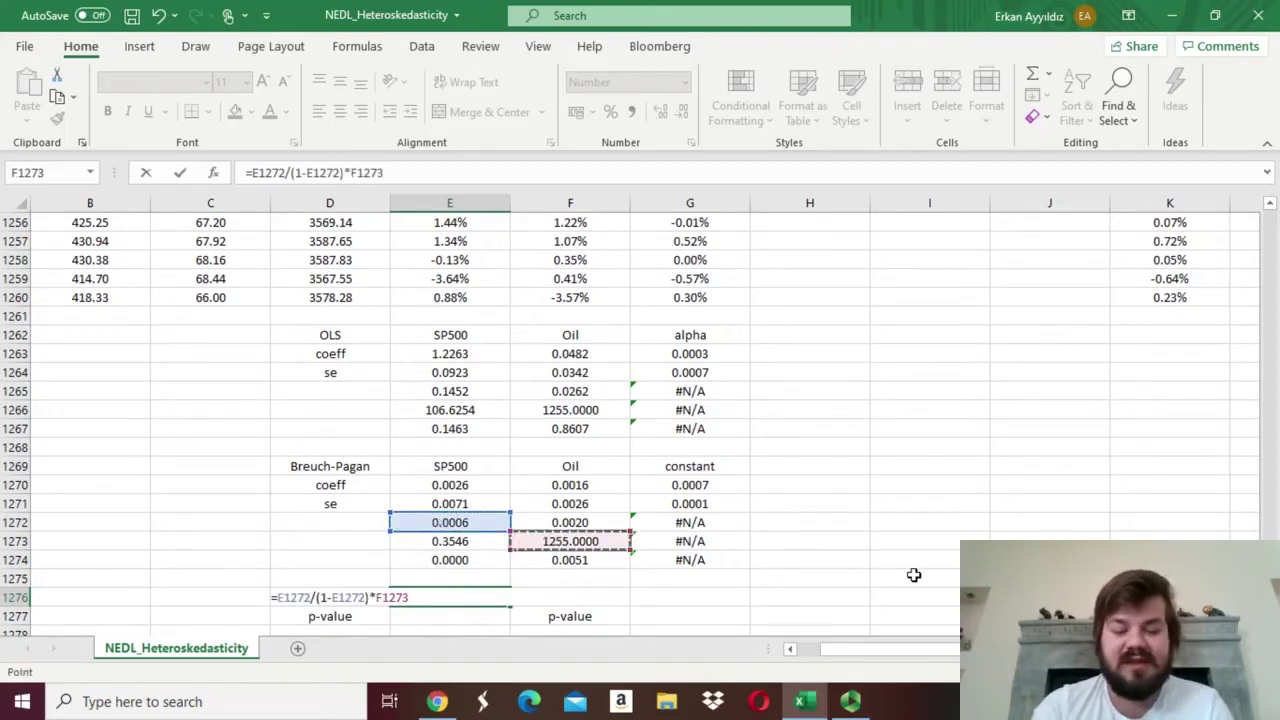
type("/")
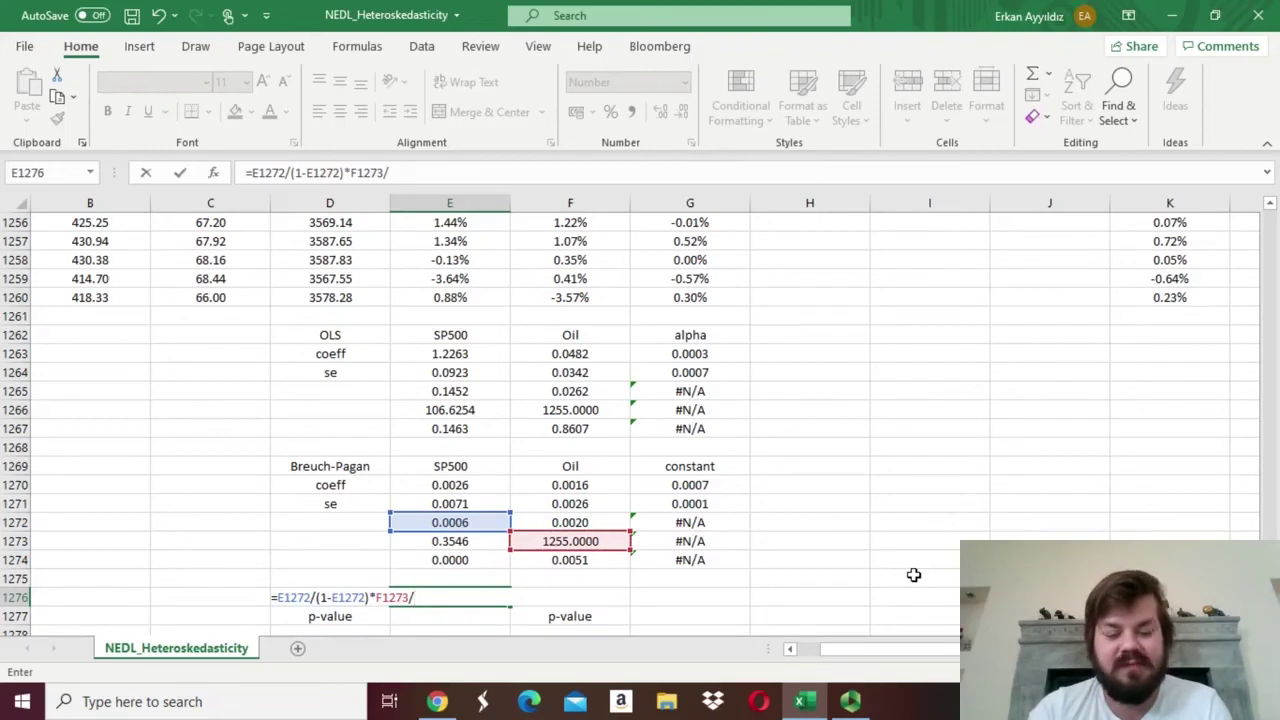
type("2")
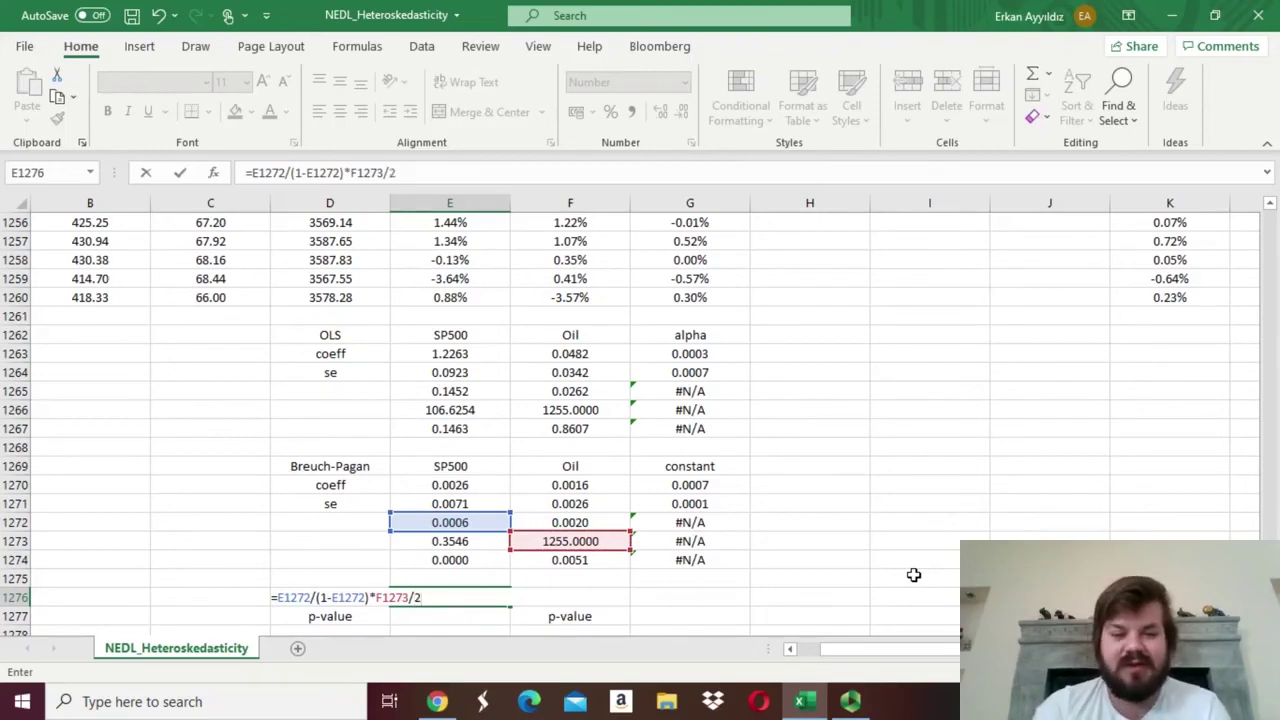
key("Return")
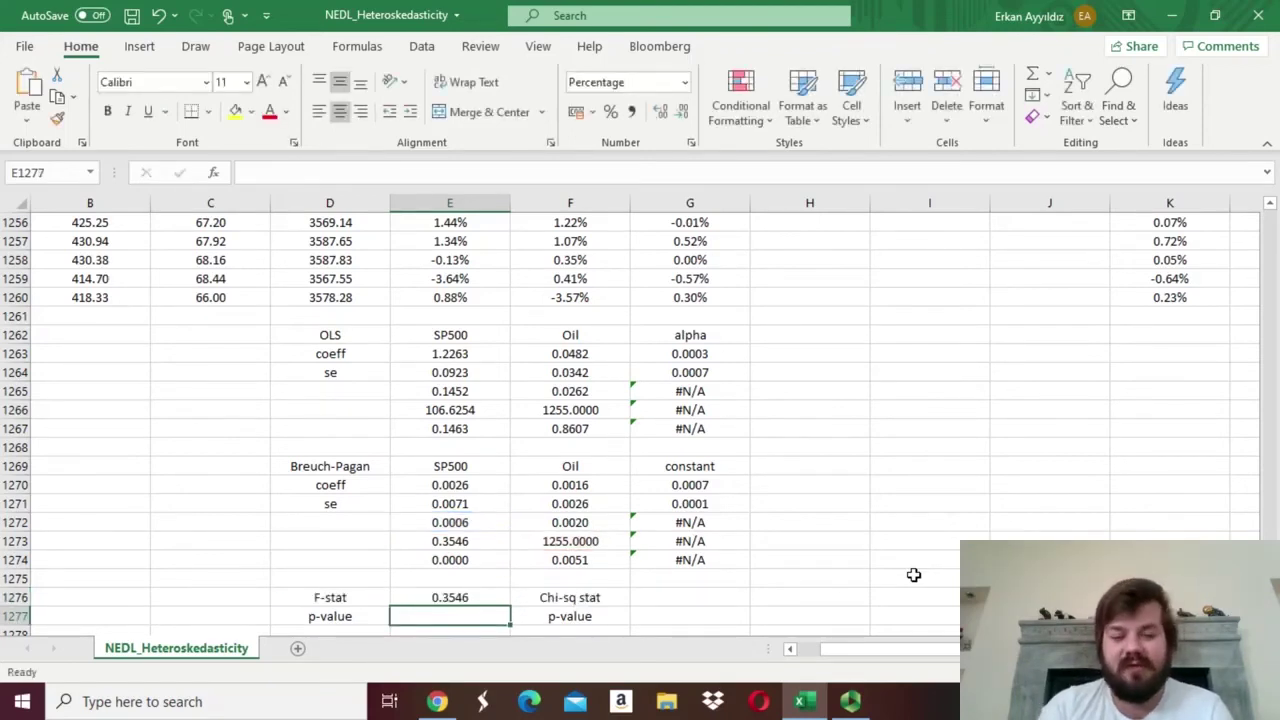
- Calculate the F-stat's p-value in E1277 with the formula =F.DIST.RT(E1276,2,F1273)
left_click(492, 543)
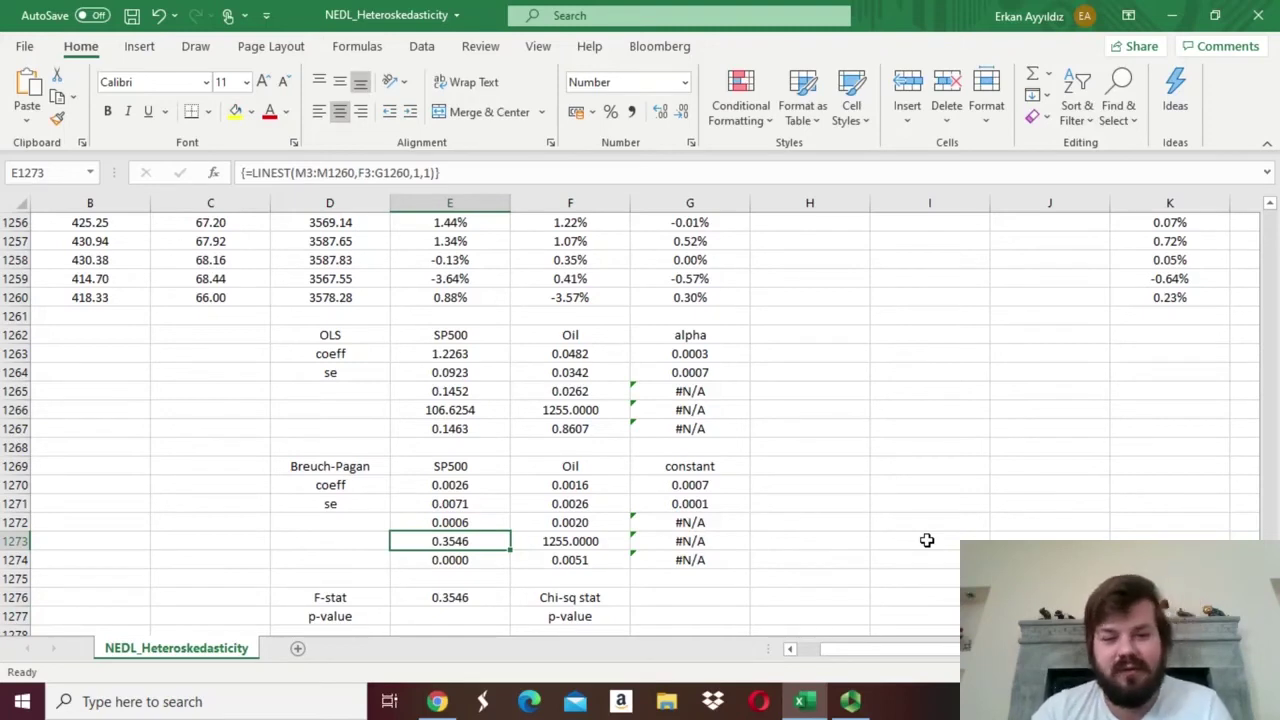
key("Down")
key("Down")
key("Down")
key("Down")
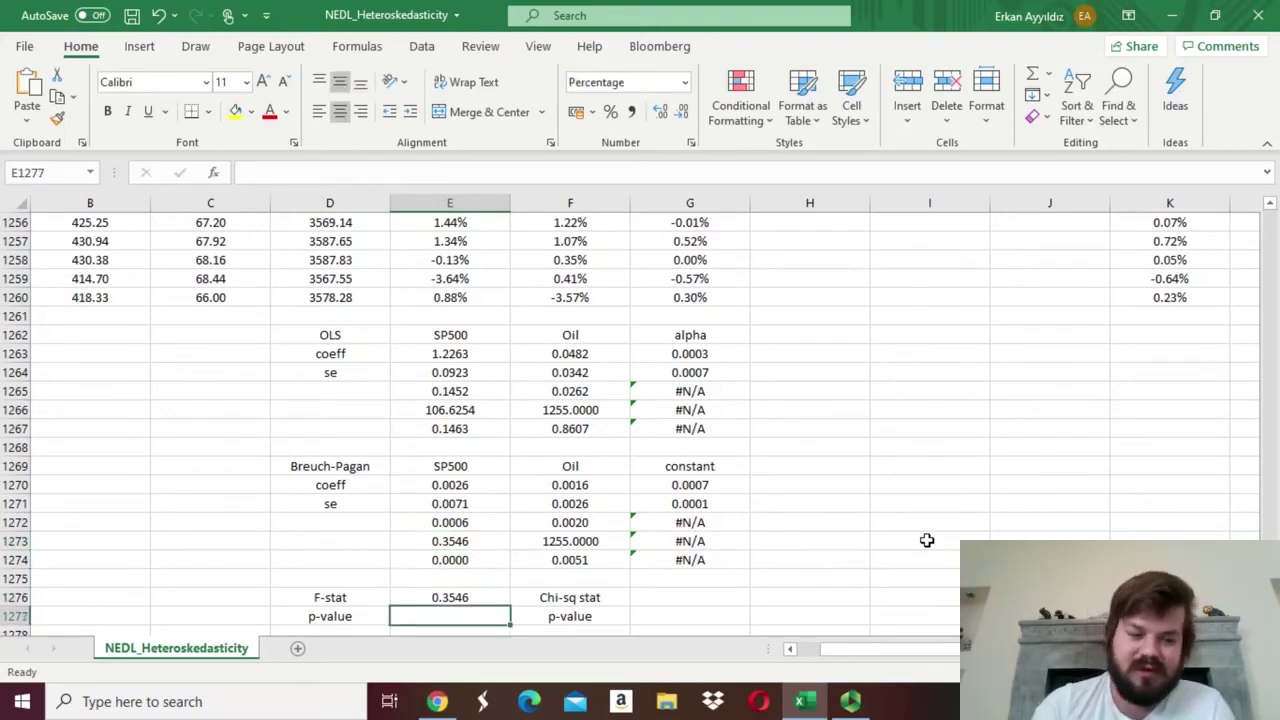
type("=")
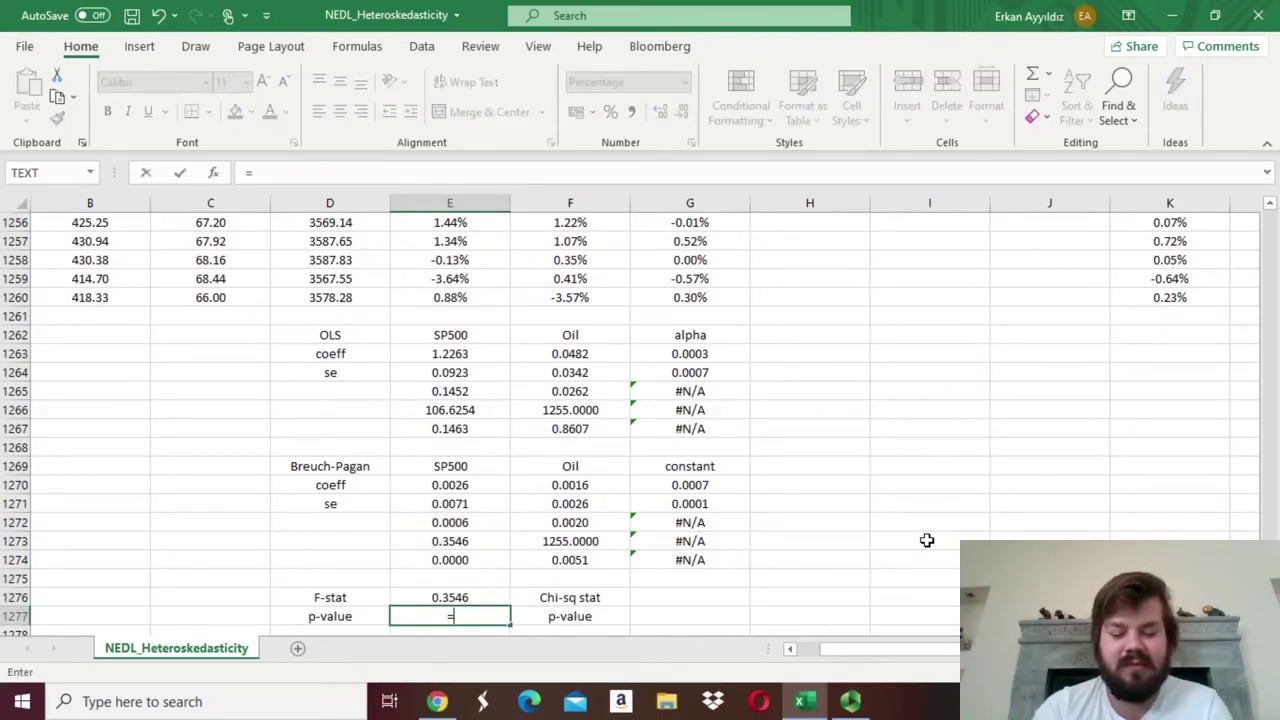
type("F")
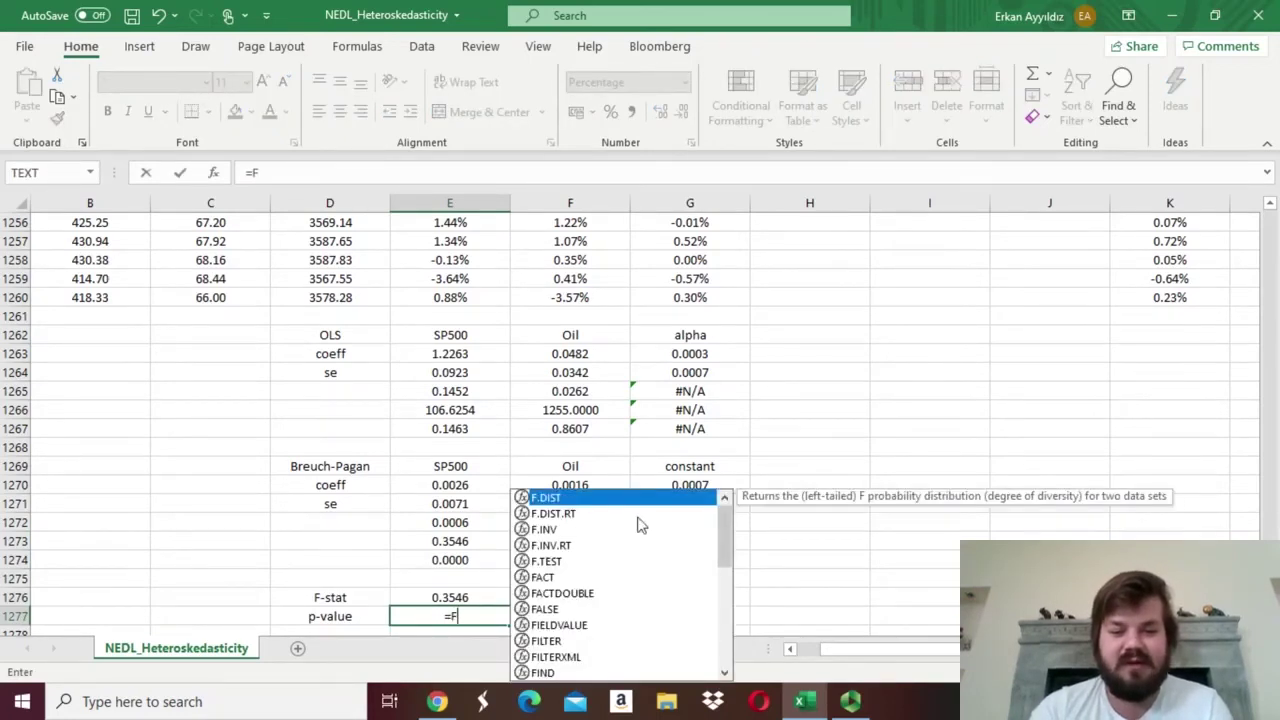
double_click(638, 514)
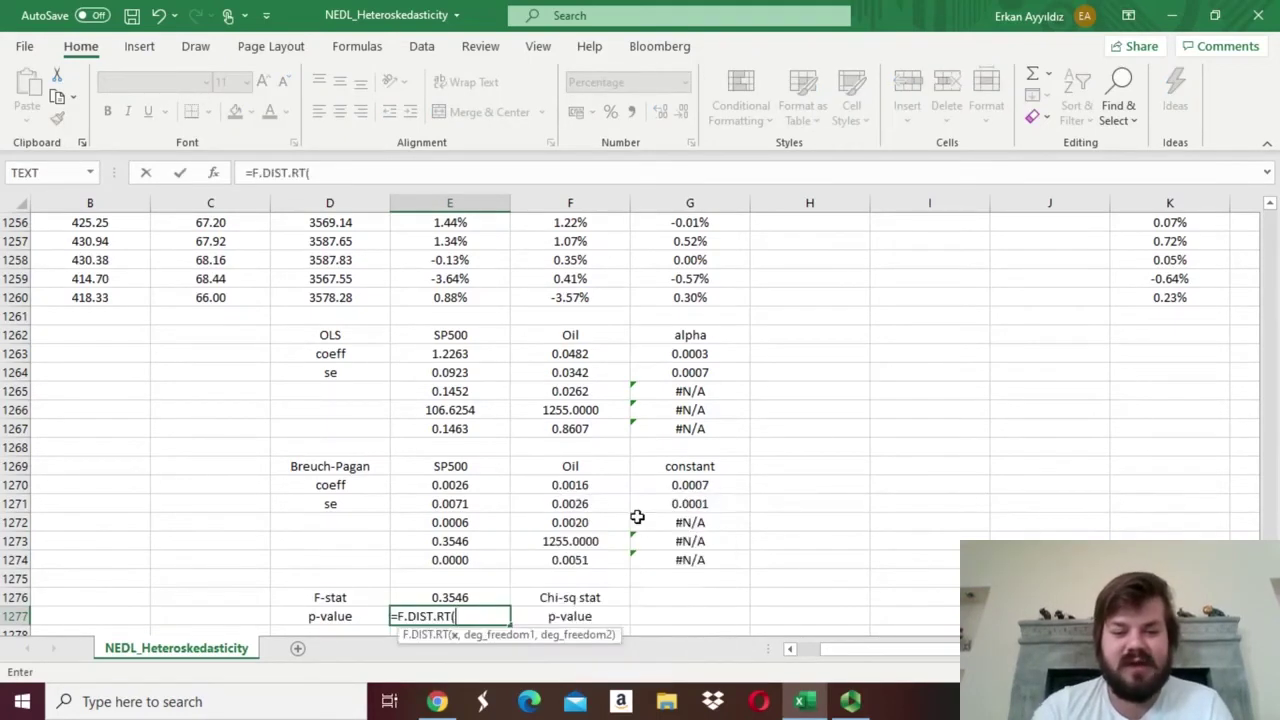
left_click(466, 598)
type(",")
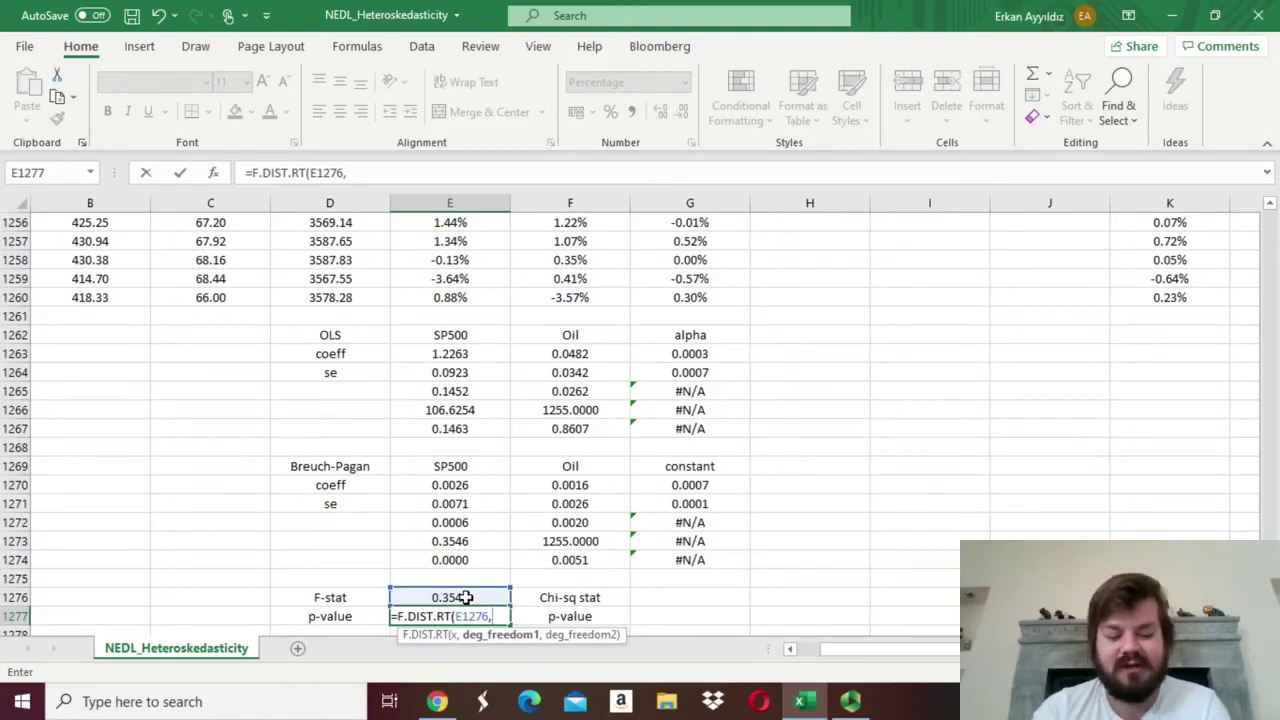
type("2,")
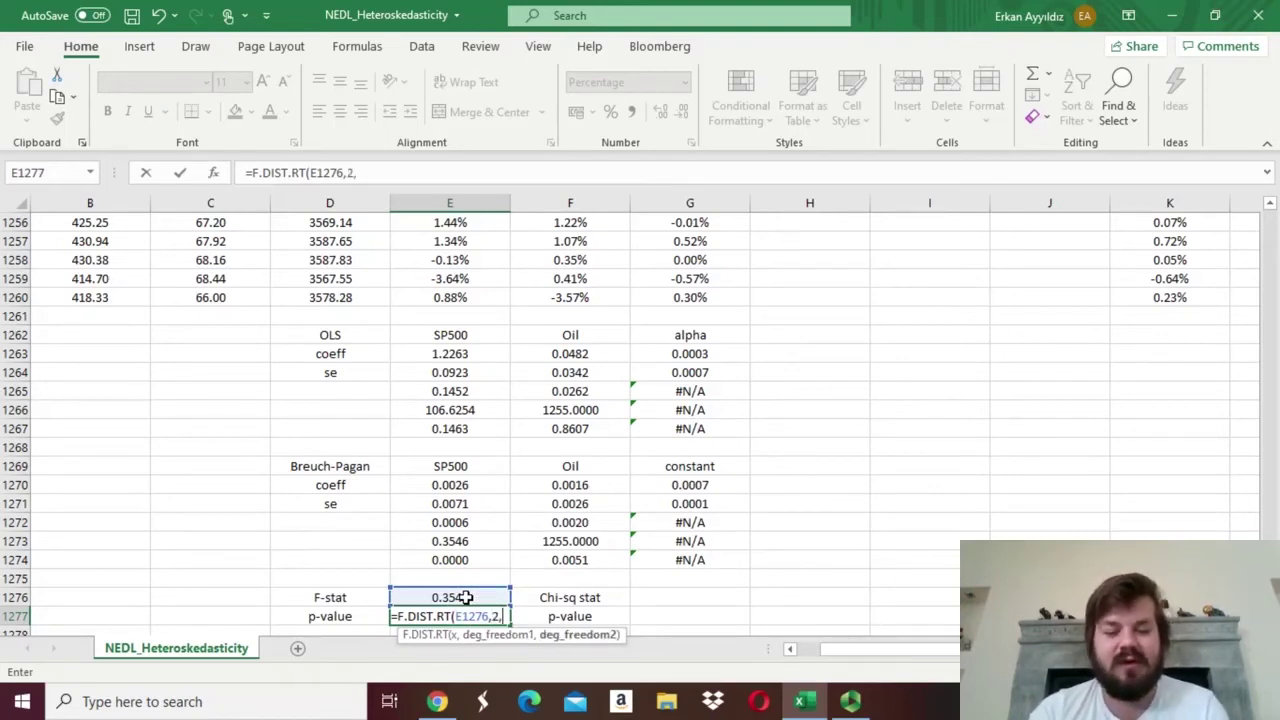
left_click(568, 542)
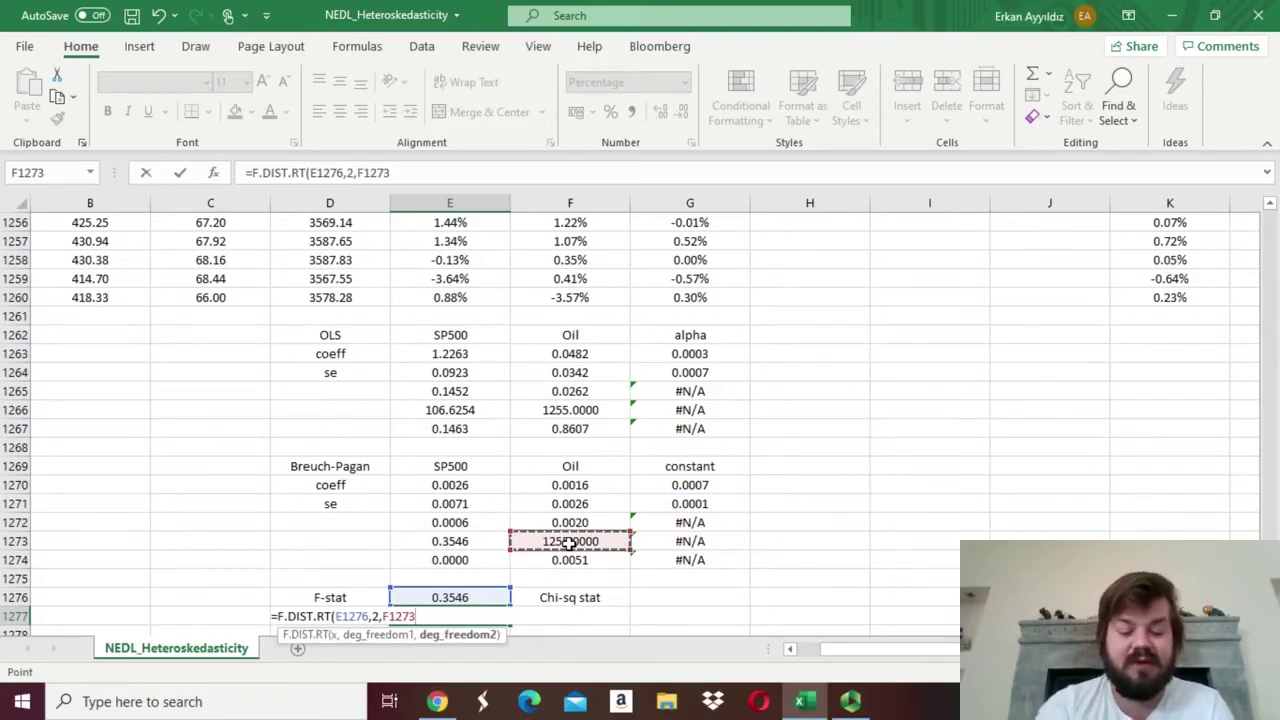
type(")")
key("Return")
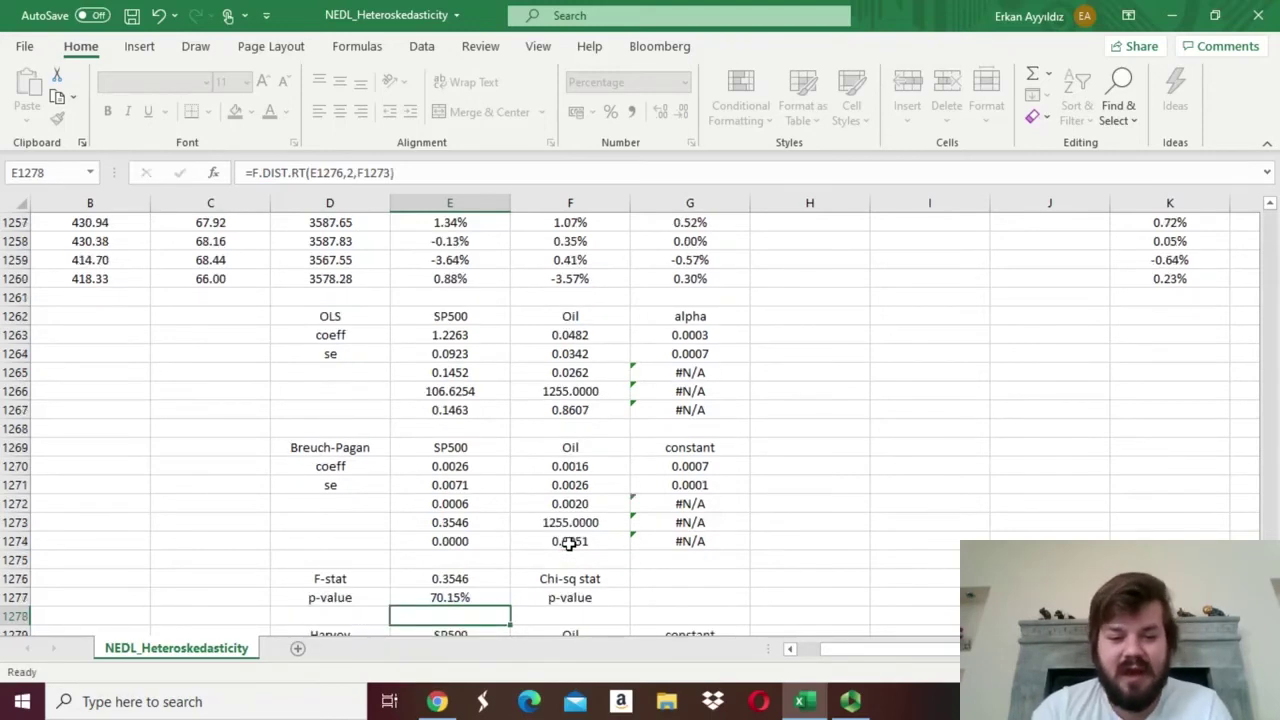
- Examine the OLS and Breuch-Pagan regression outputs in column E together with the F-stat's p-value in E1277
key("Up")
key("Up")
key("Up")
key("Up")
key("Up")
key("Up")
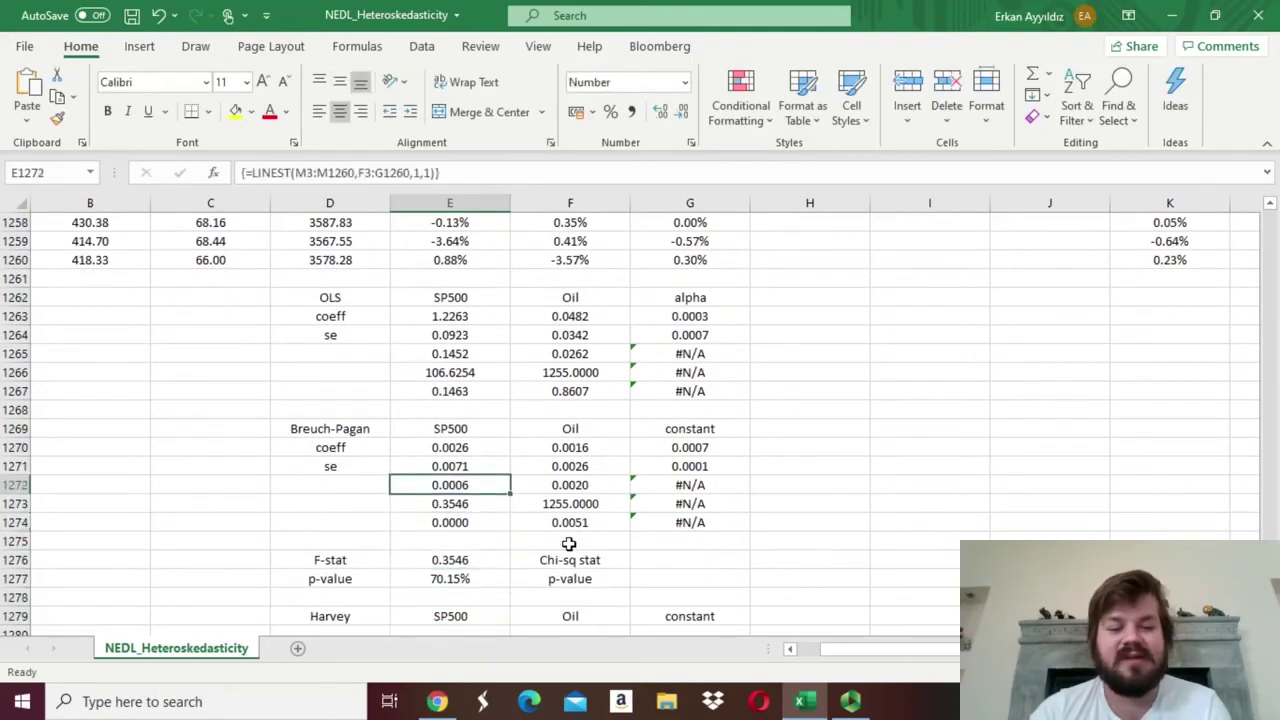
key("Up")
key("Up")
key("Up")
key("Up")
key("Up")
key("Up")
key("Up")
key("Up")
key("Down")
key("Down")
key("Down")
key("Down")
key("Down")
key("Down")
key("Down")
key("Down")
key("Down")
key("Down")
key("Down")
key("Down")
key("Down")
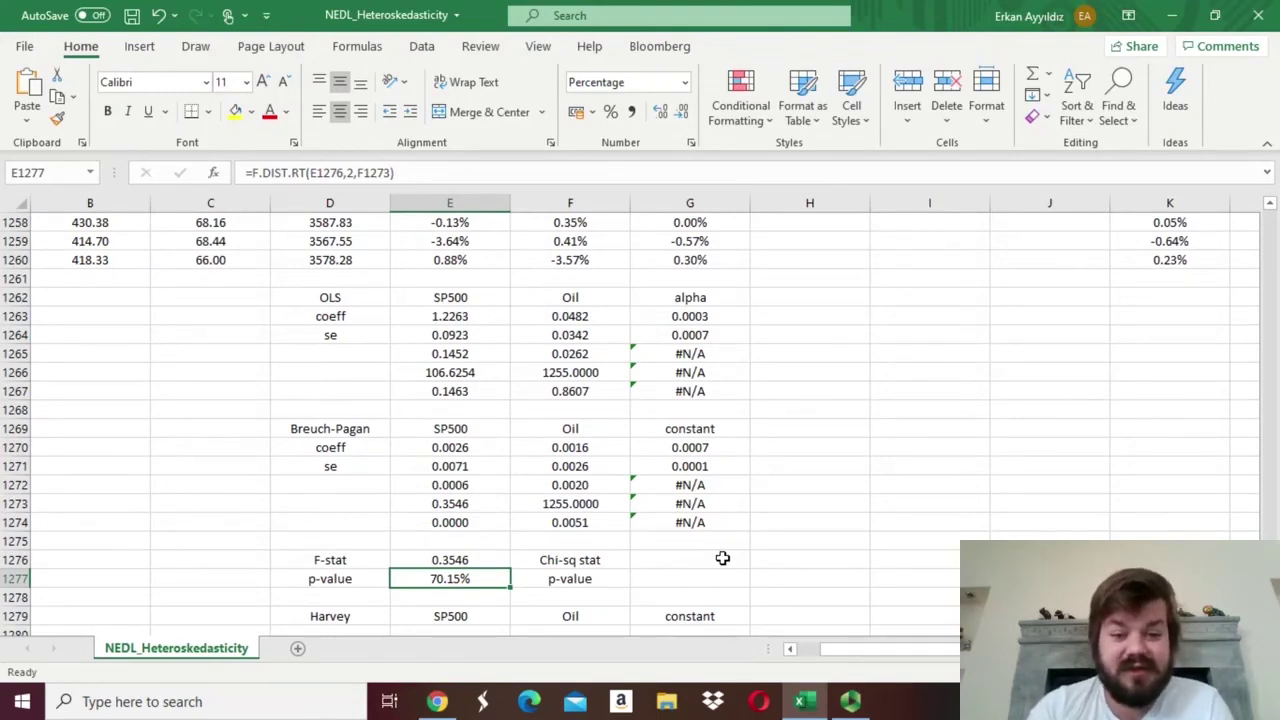
- Calculate the Breuch-Pagan Chi-sq stat in G1276 with the formula =E1272*1258
left_click(674, 561)
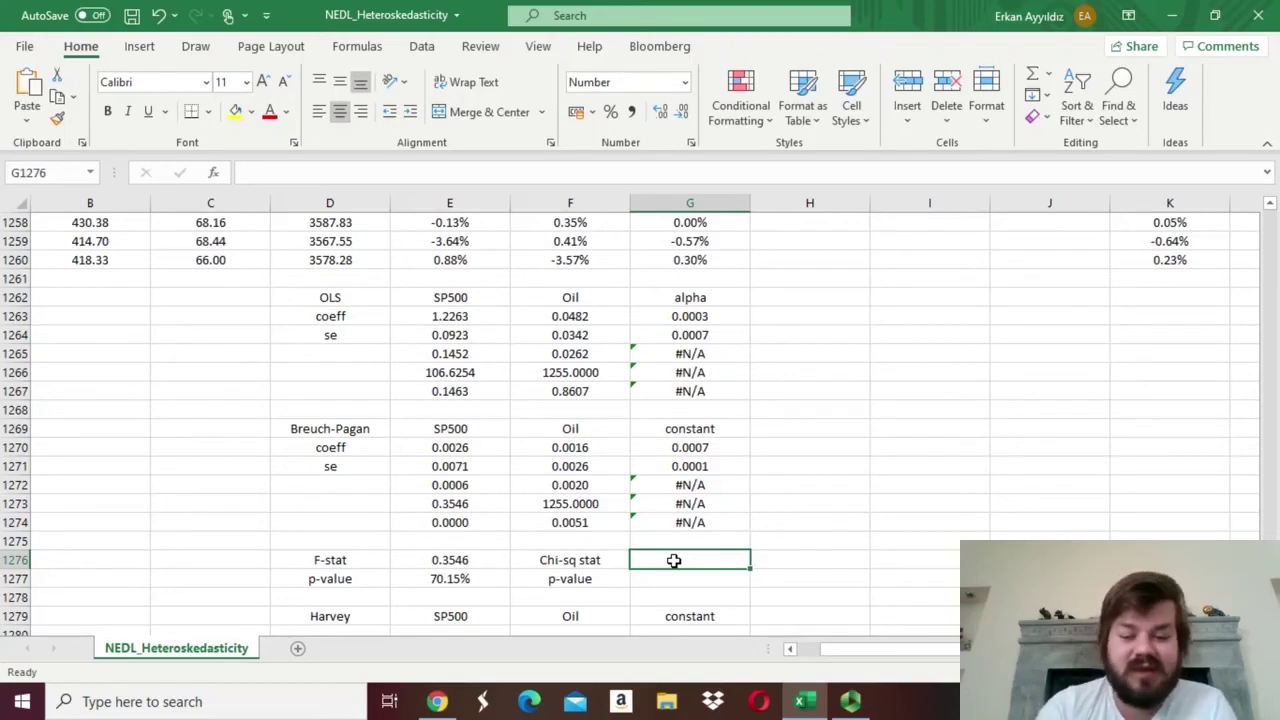
type("=")
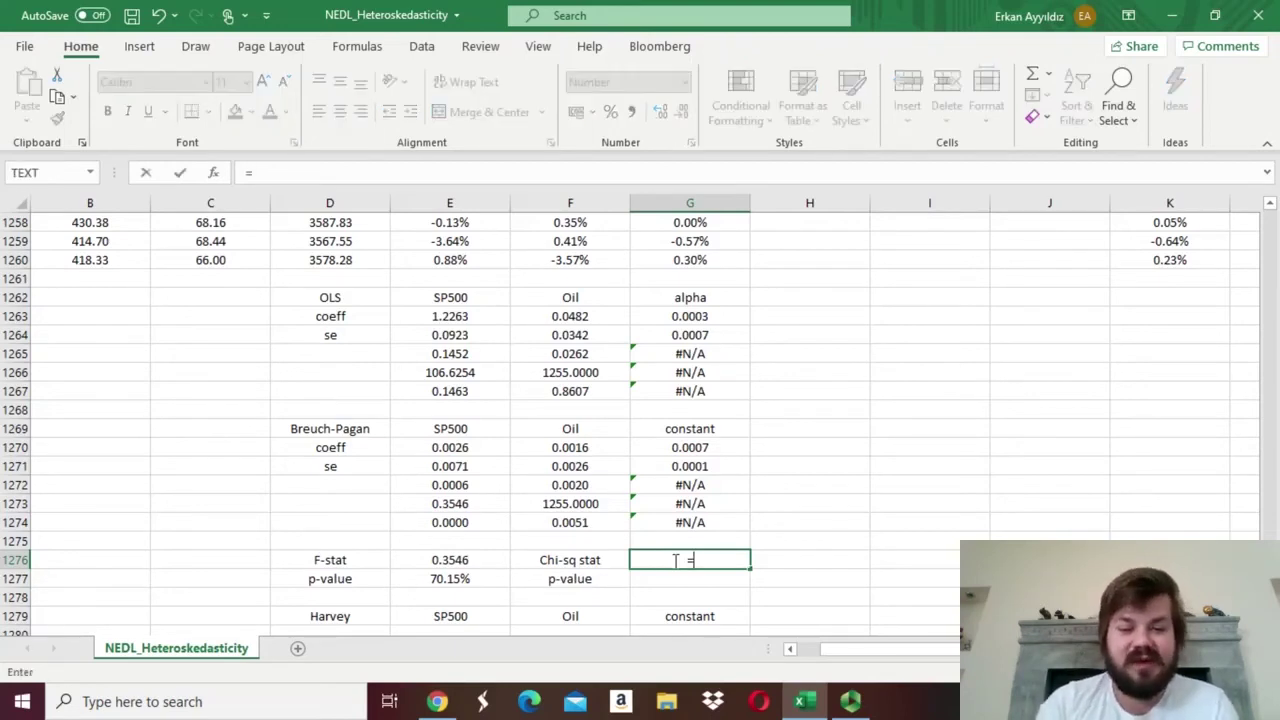
left_click(437, 485)
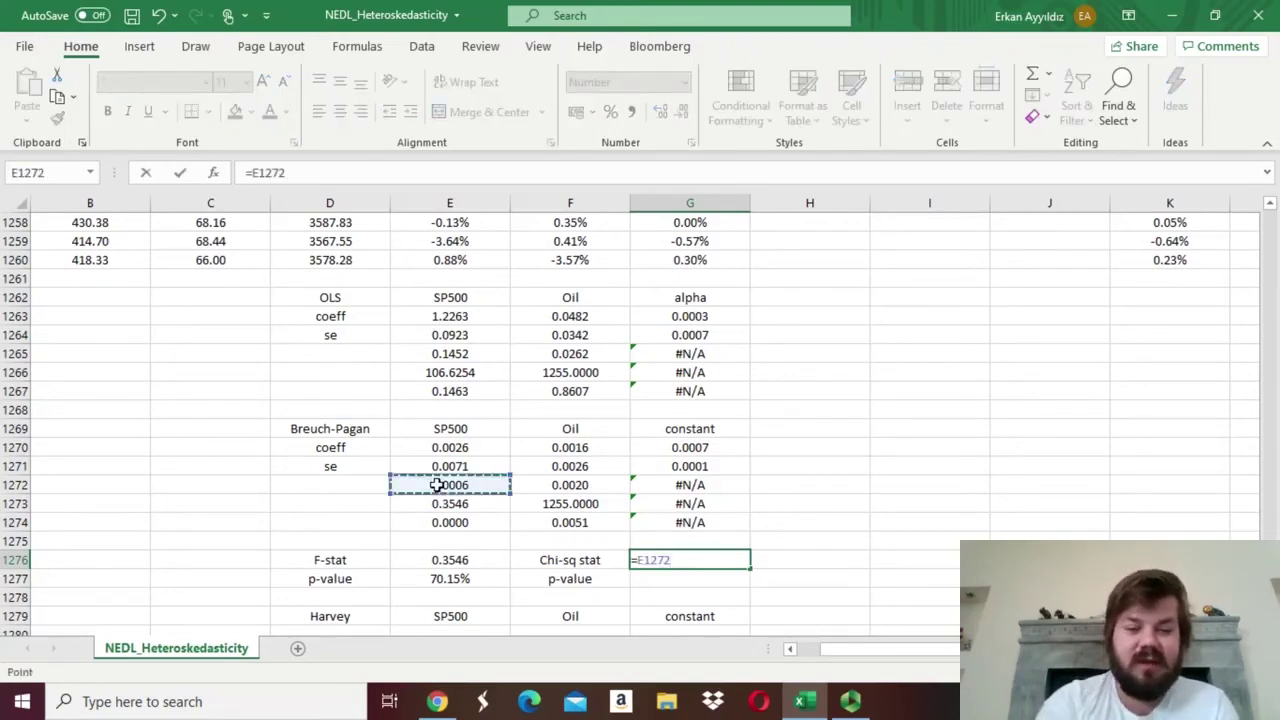
type("*")
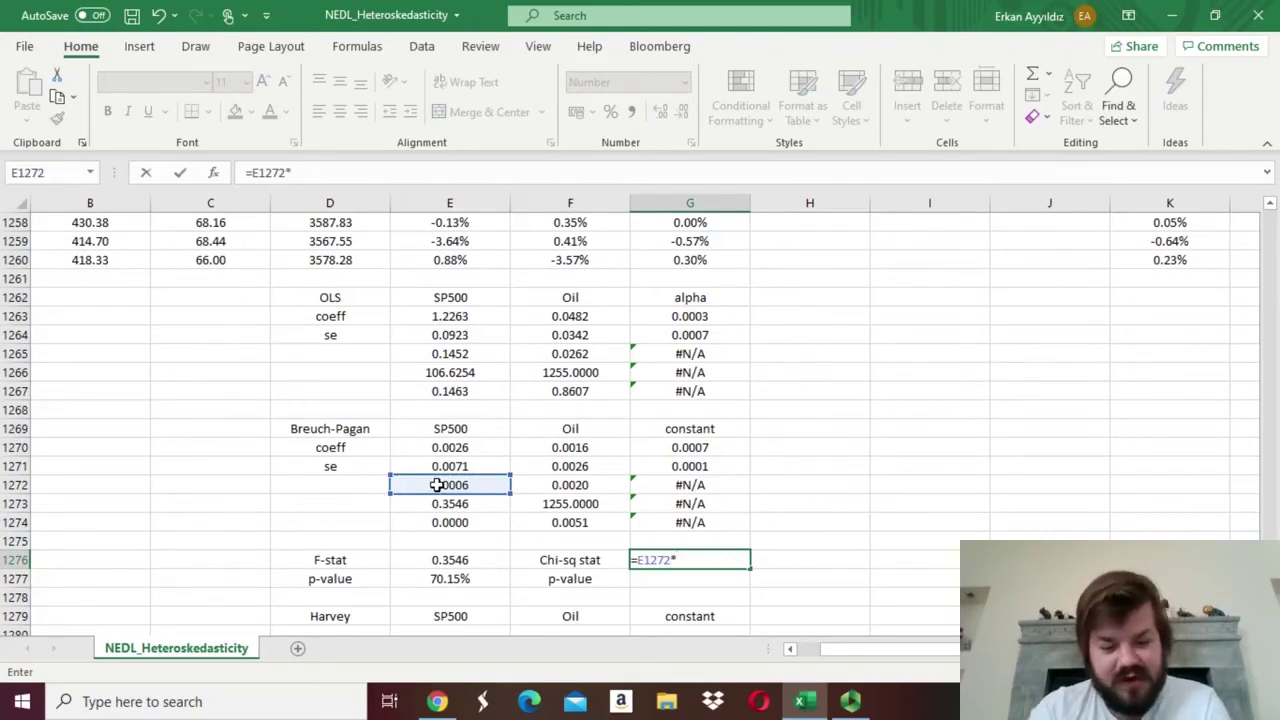
type("1258")
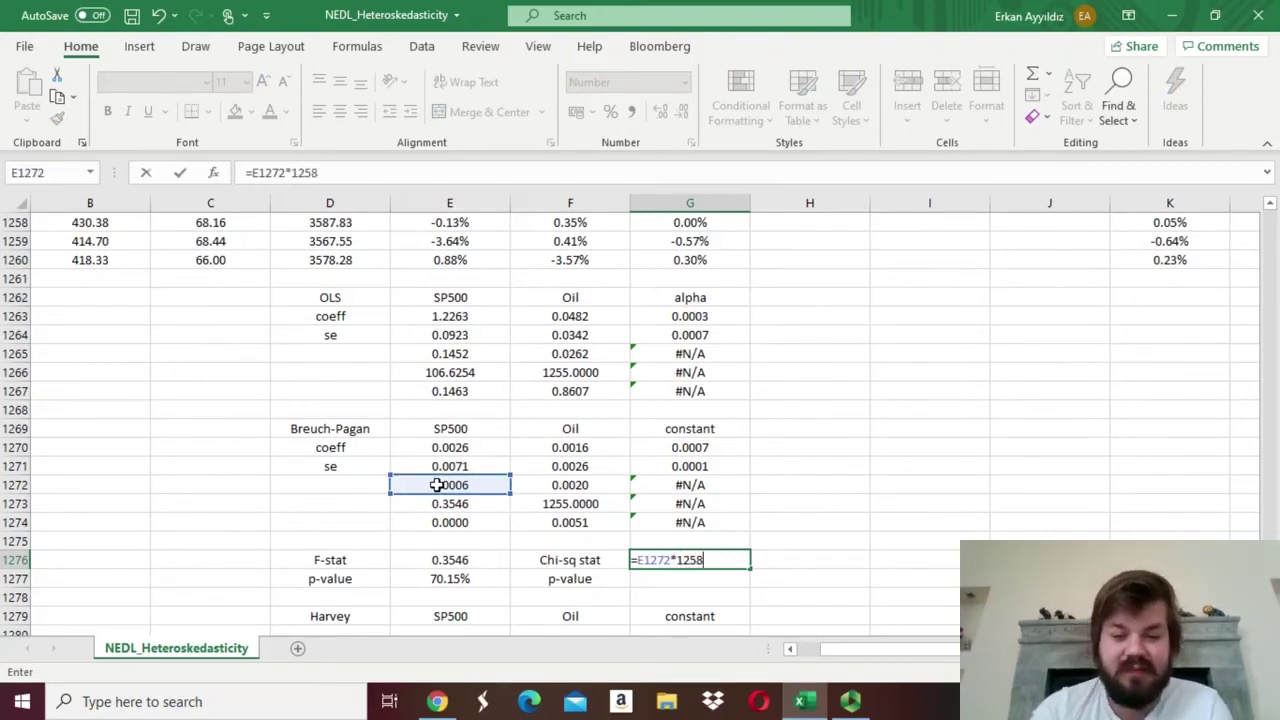
key("Return")
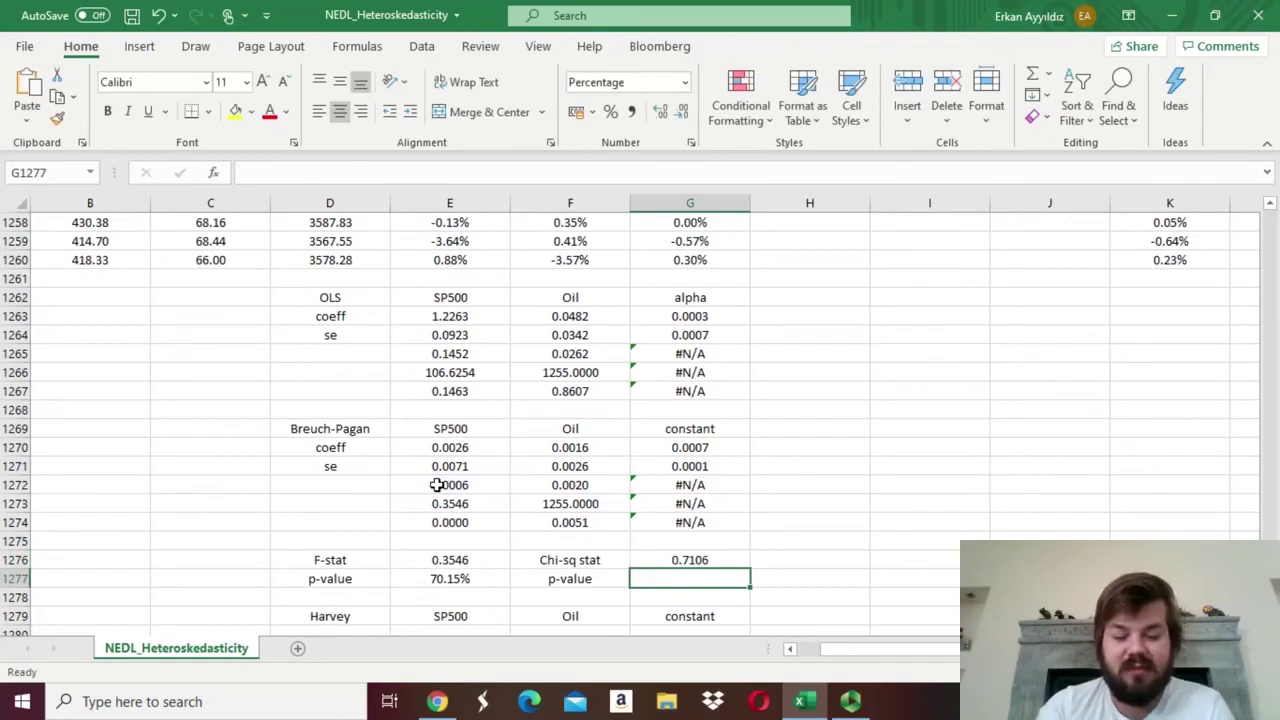
- Calculate the Chi-sq stat's p-value in G1277 with =CHISQ.DIST.RT(G1276,2) and compare it with the F-stat's p-value in E1277
type("=CHI")
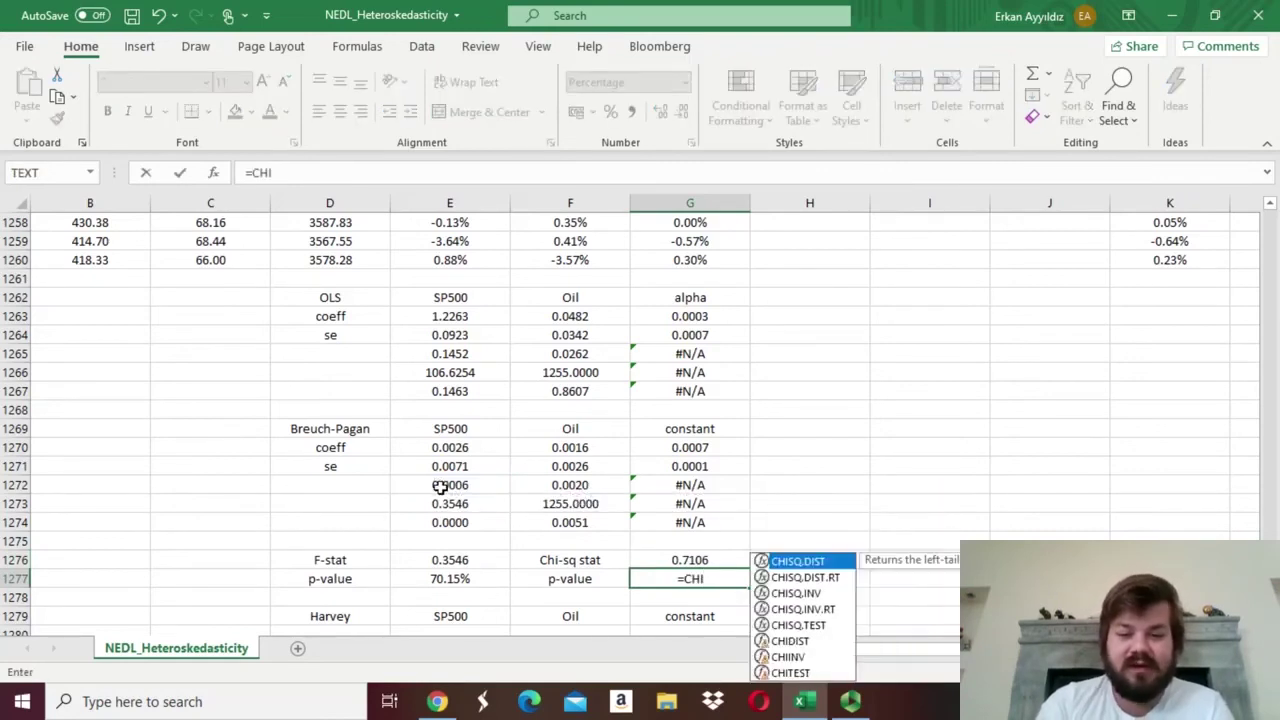
double_click(791, 578)
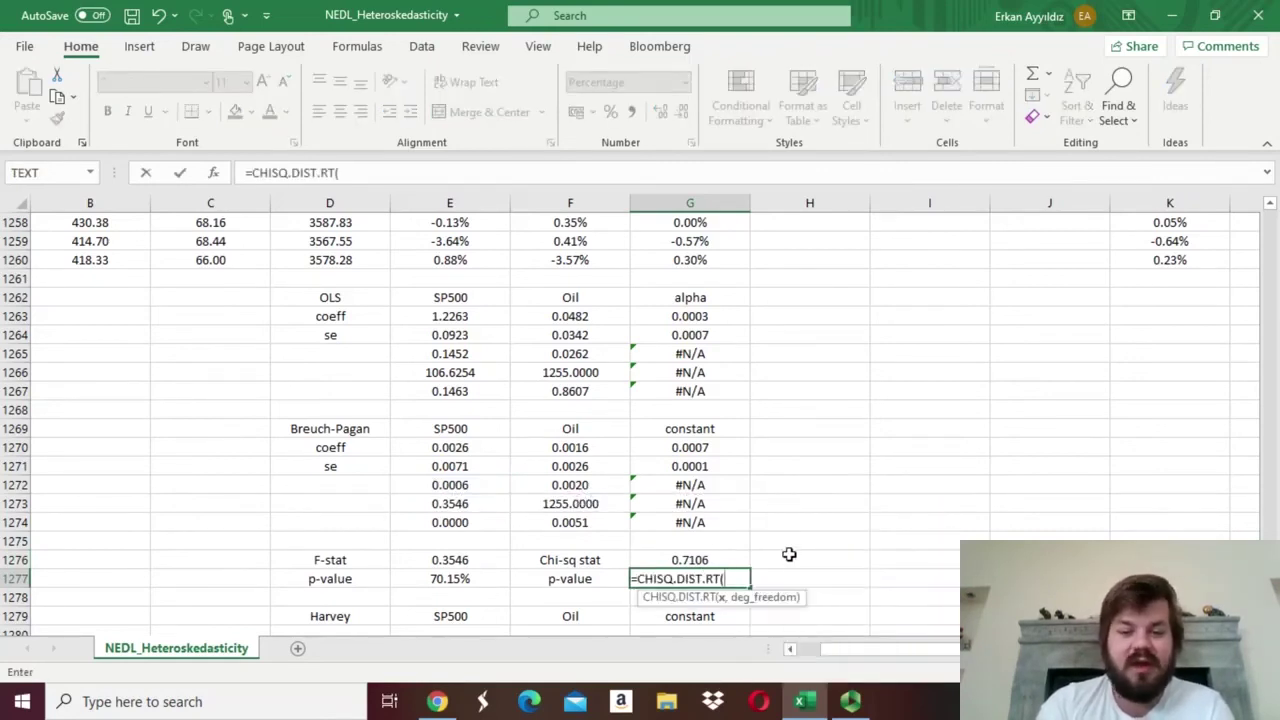
left_click(698, 558)
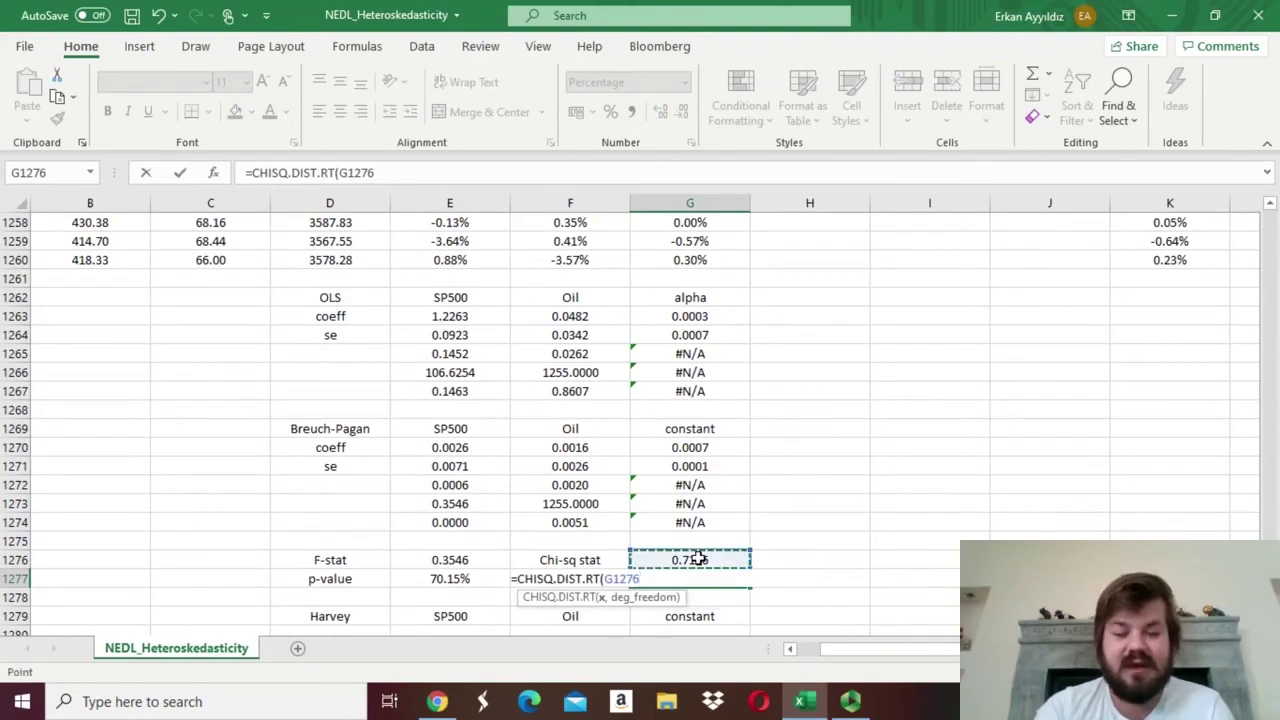
type(",")
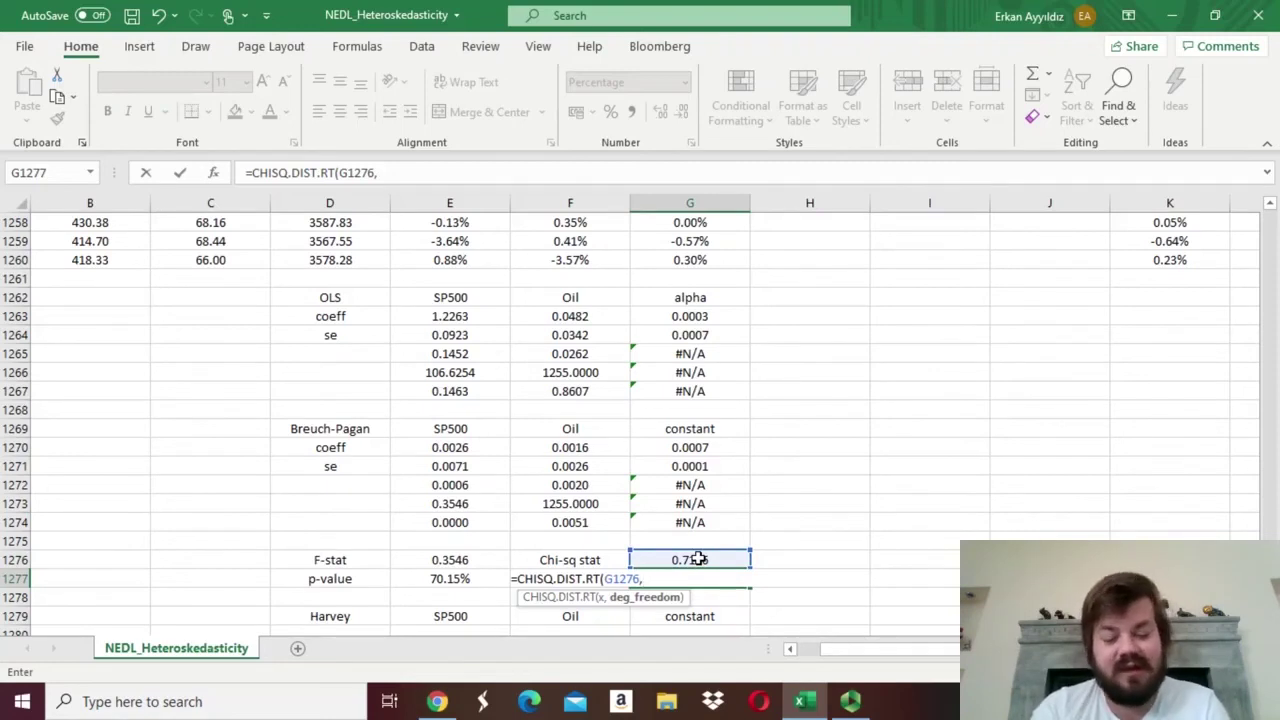
type("2)")
key("Return")
key("Up")
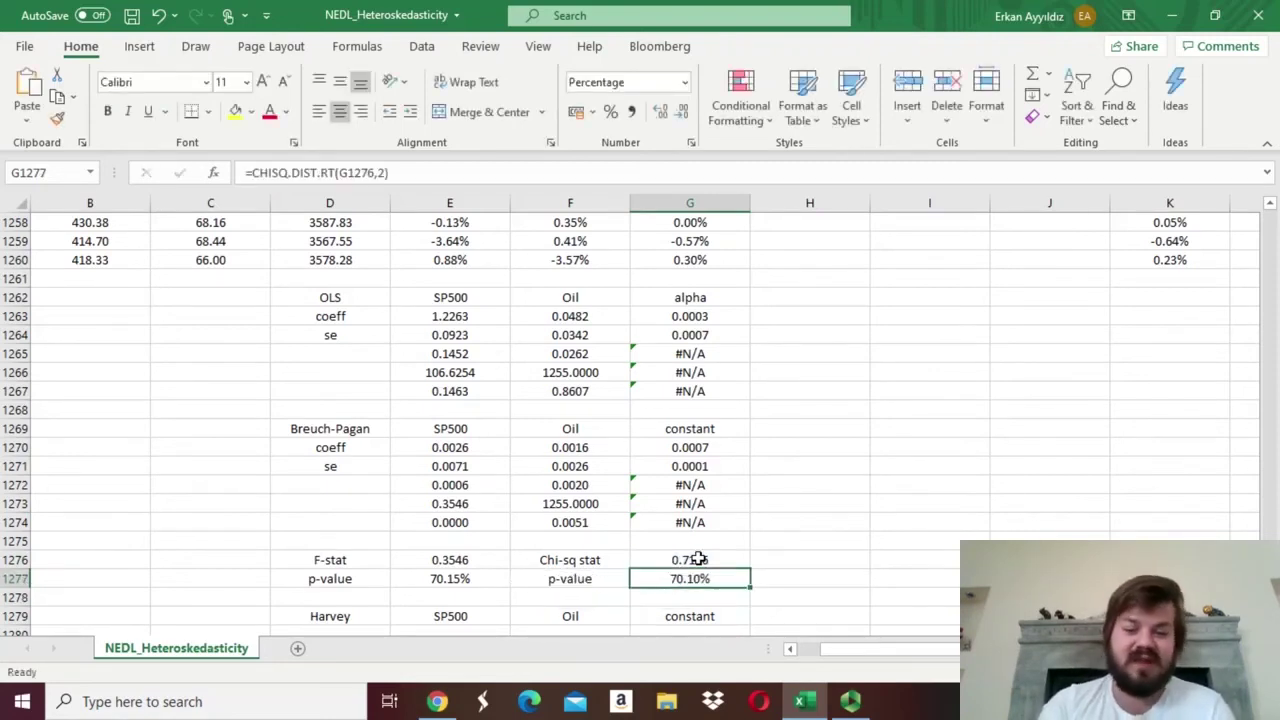
left_click(460, 578, "ctrl")
left_click(819, 580)
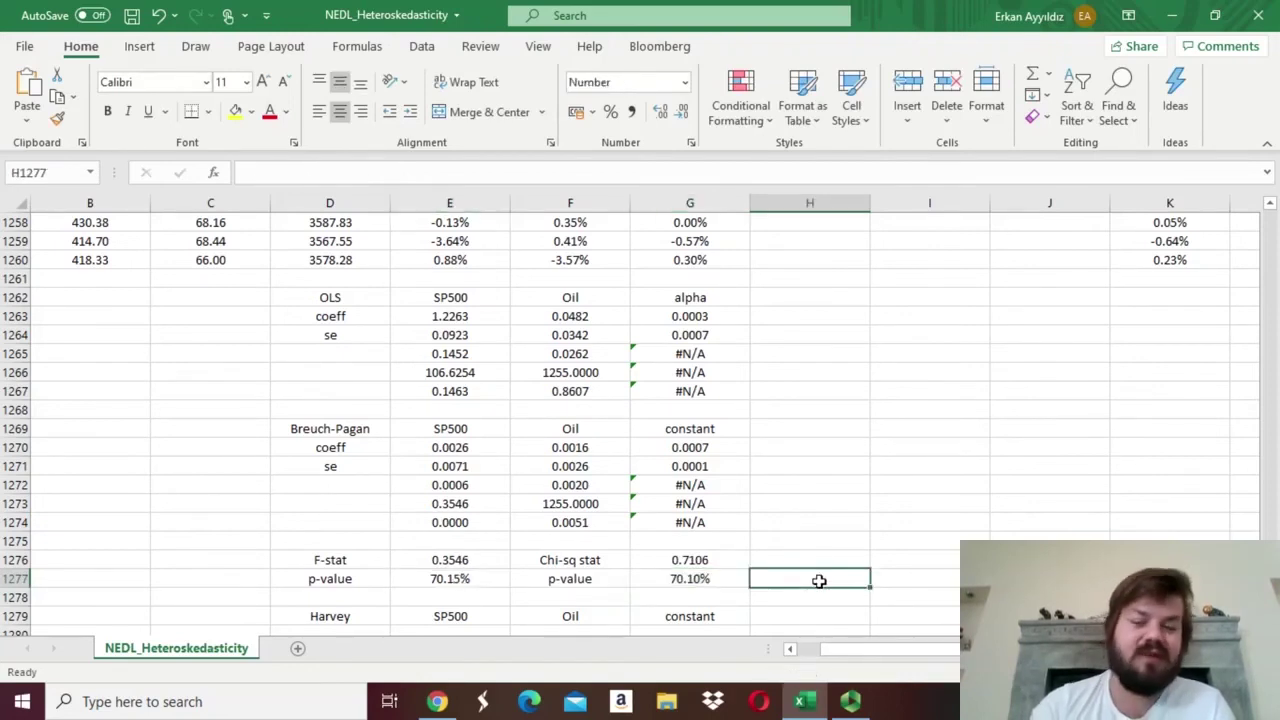